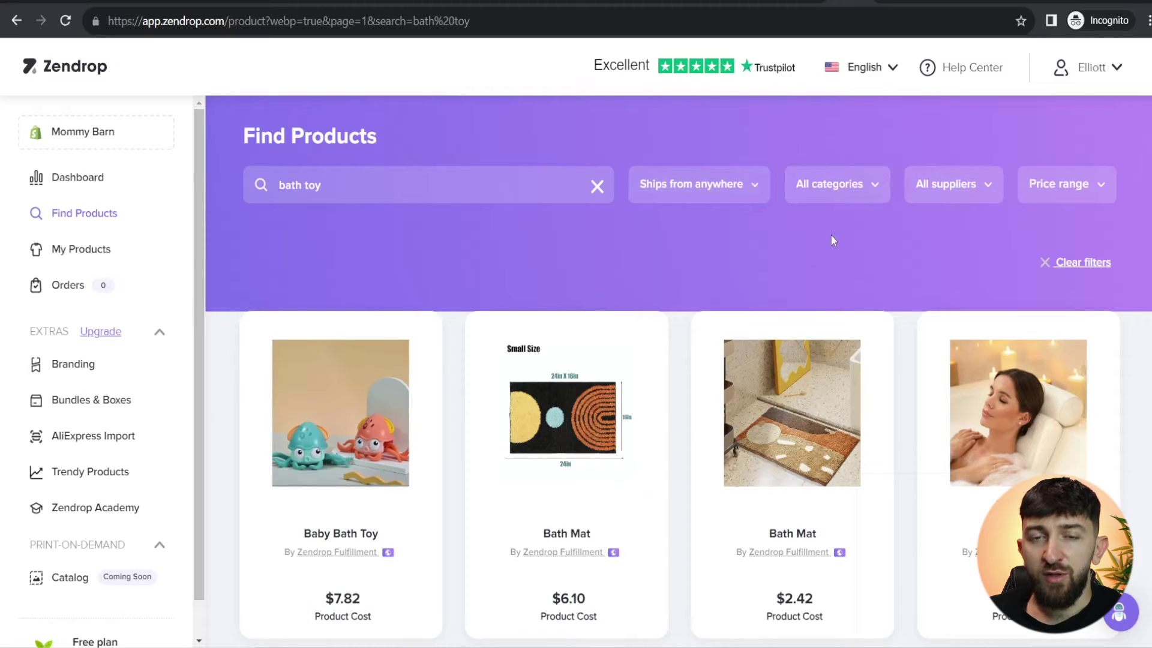
# Step: Filter the bath toy results to products that ship from the US, and switch the filter back to ships from anywhere
pyautogui.click(687, 193)
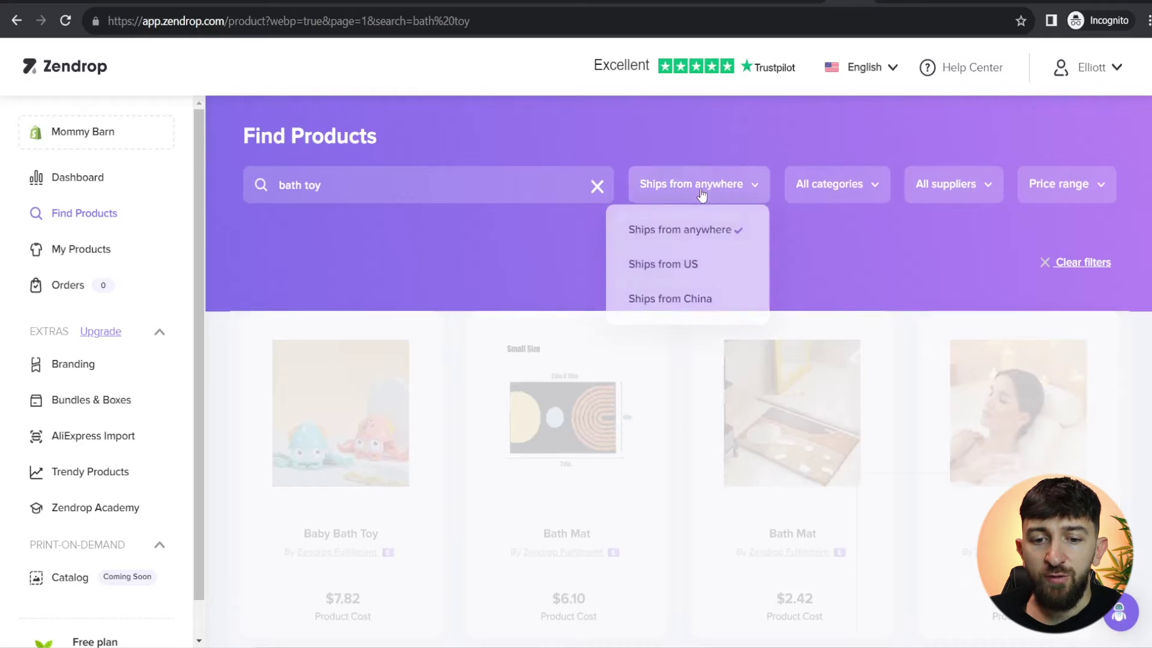
pyautogui.click(689, 265)
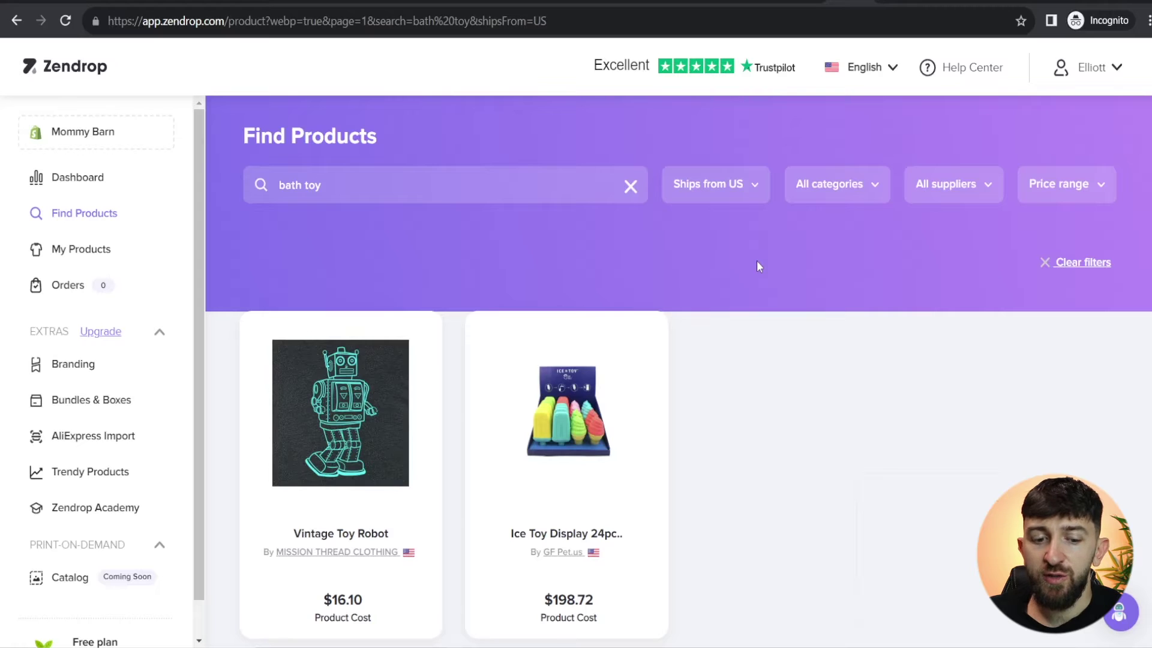
pyautogui.click(734, 193)
pyautogui.click(705, 229)
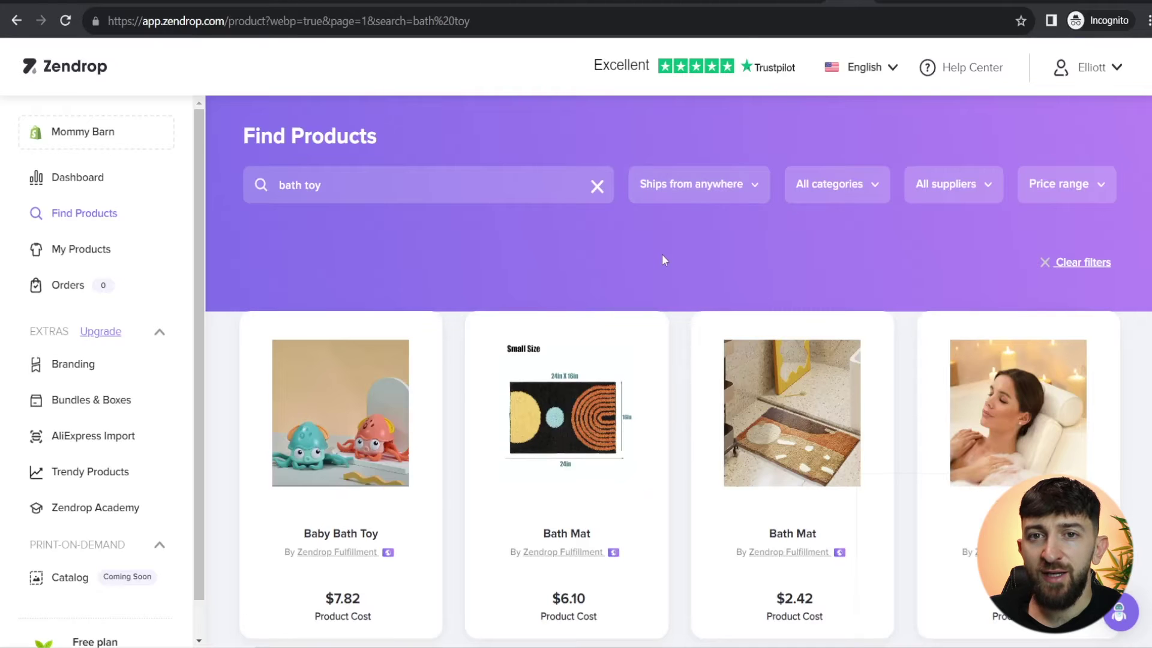
# Step: Browse the bath toy results and look through the available category filter options
pyautogui.scroll(-8, 720, 317)
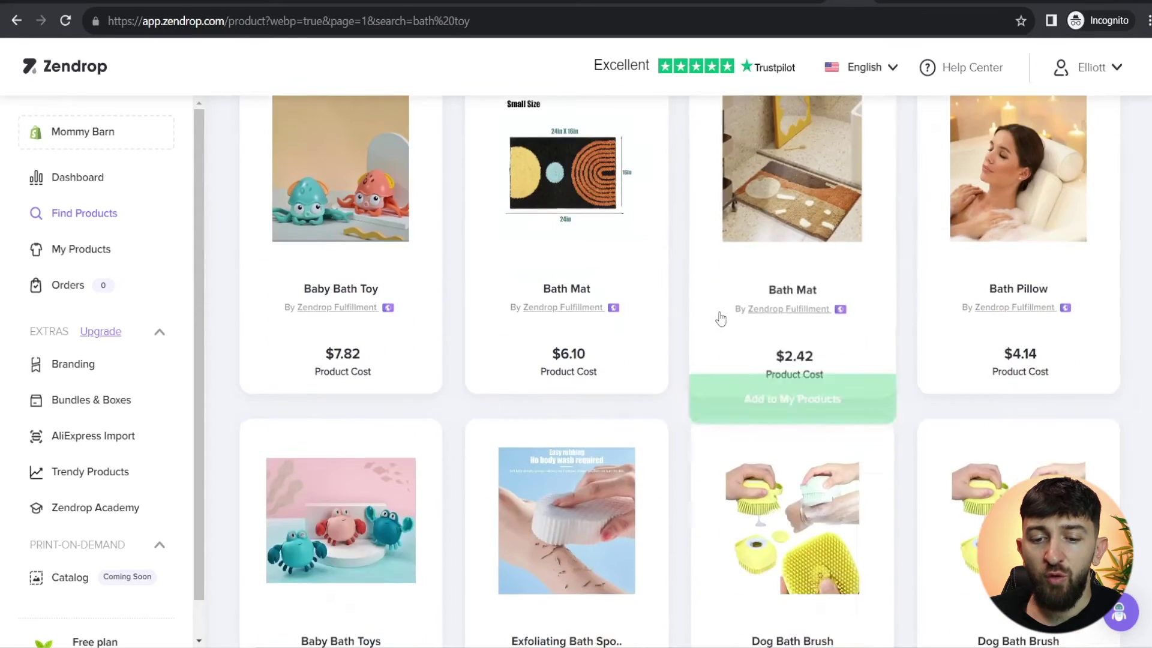
pyautogui.scroll(8, 716, 327)
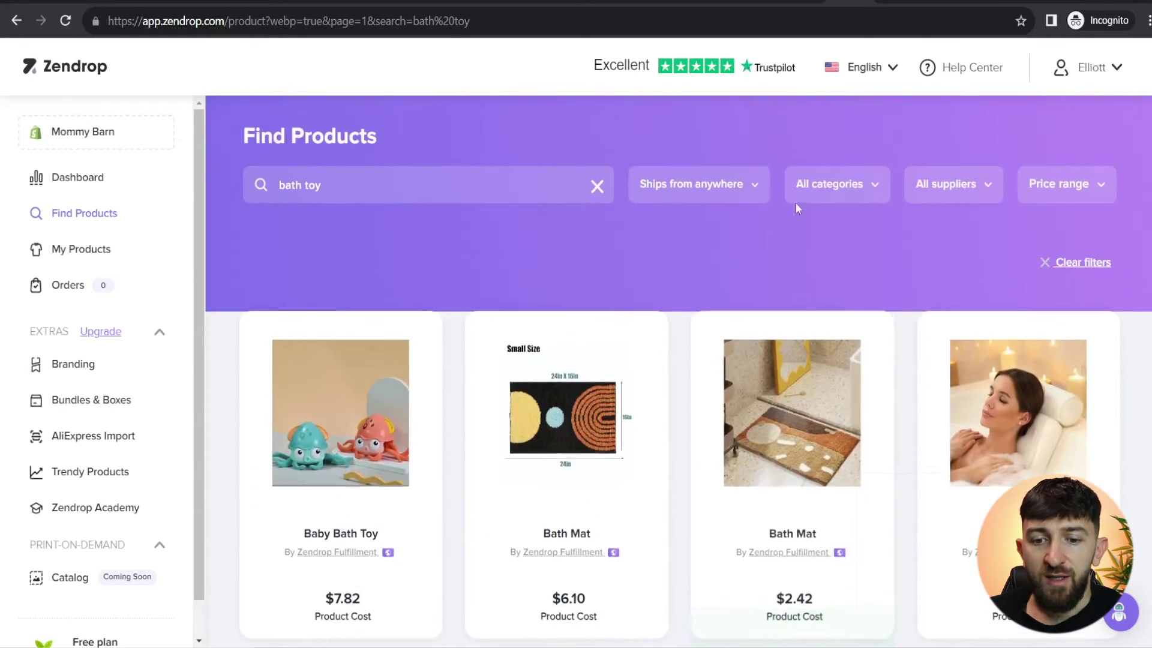
pyautogui.click(818, 200)
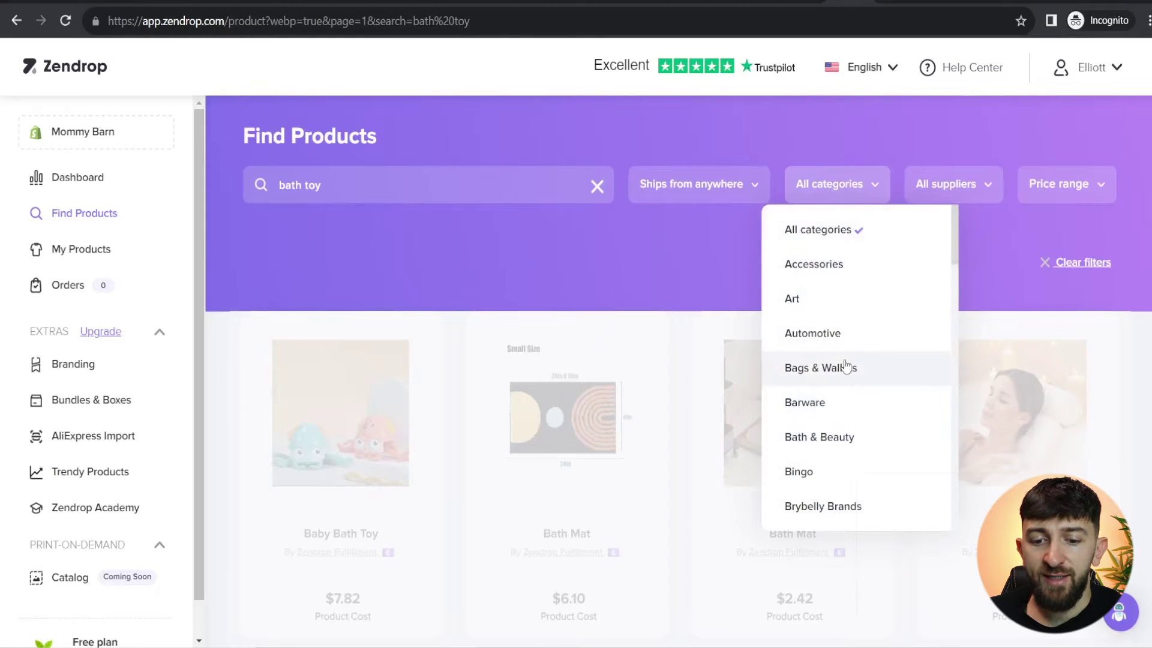
pyautogui.scroll(-4, 852, 390)
pyautogui.scroll(-5, 854, 403)
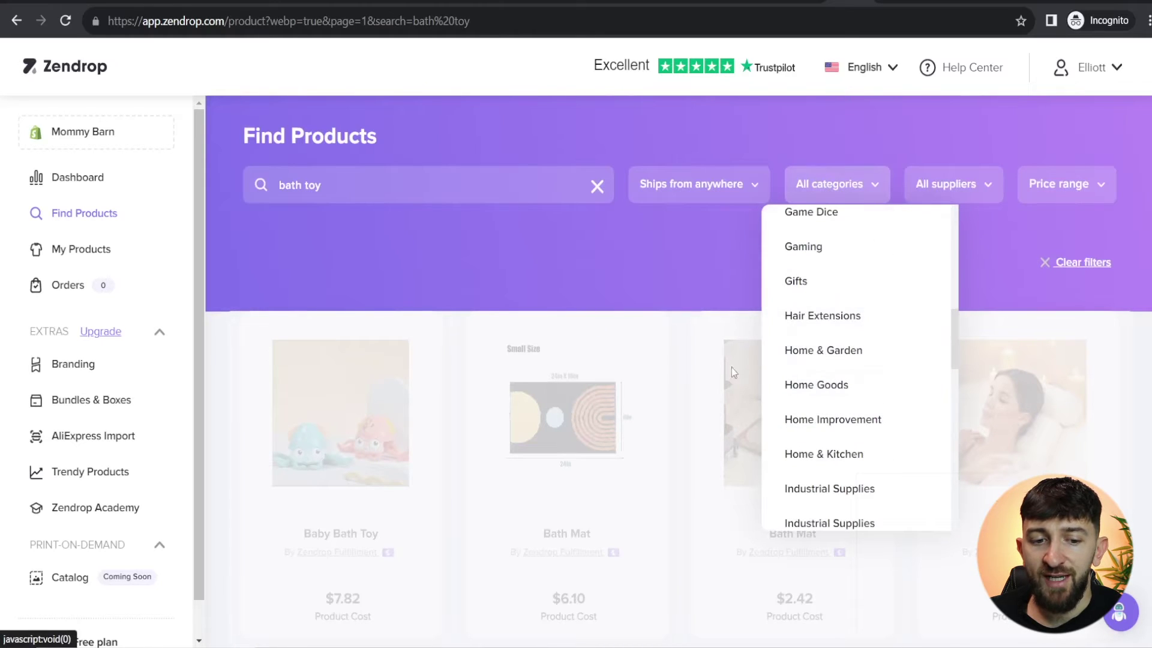
pyautogui.click(530, 280)
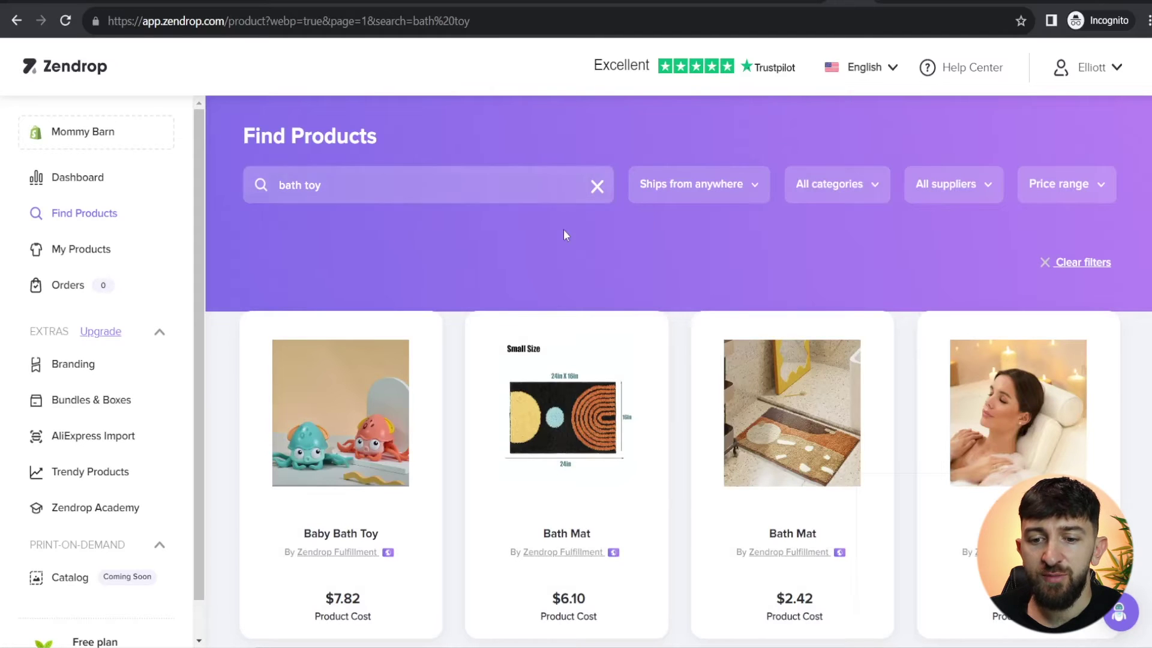
# Step: Look through the suppliers offered in the supplier filter, leaving all suppliers selected
pyautogui.click(950, 191)
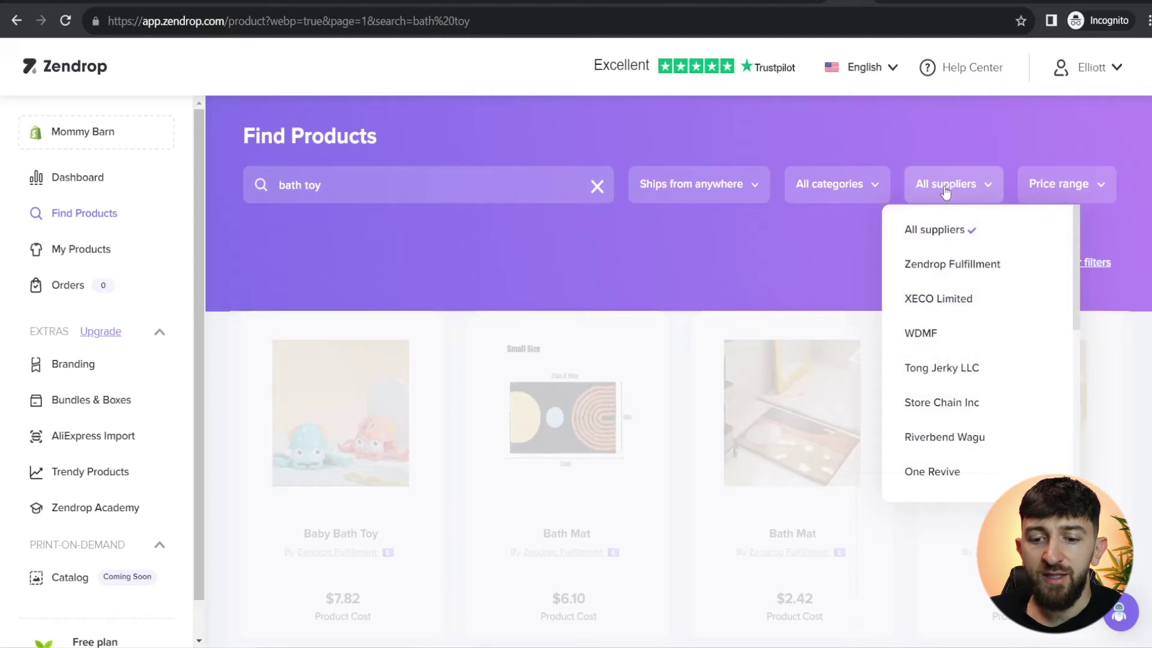
pyautogui.scroll(-6, 957, 329)
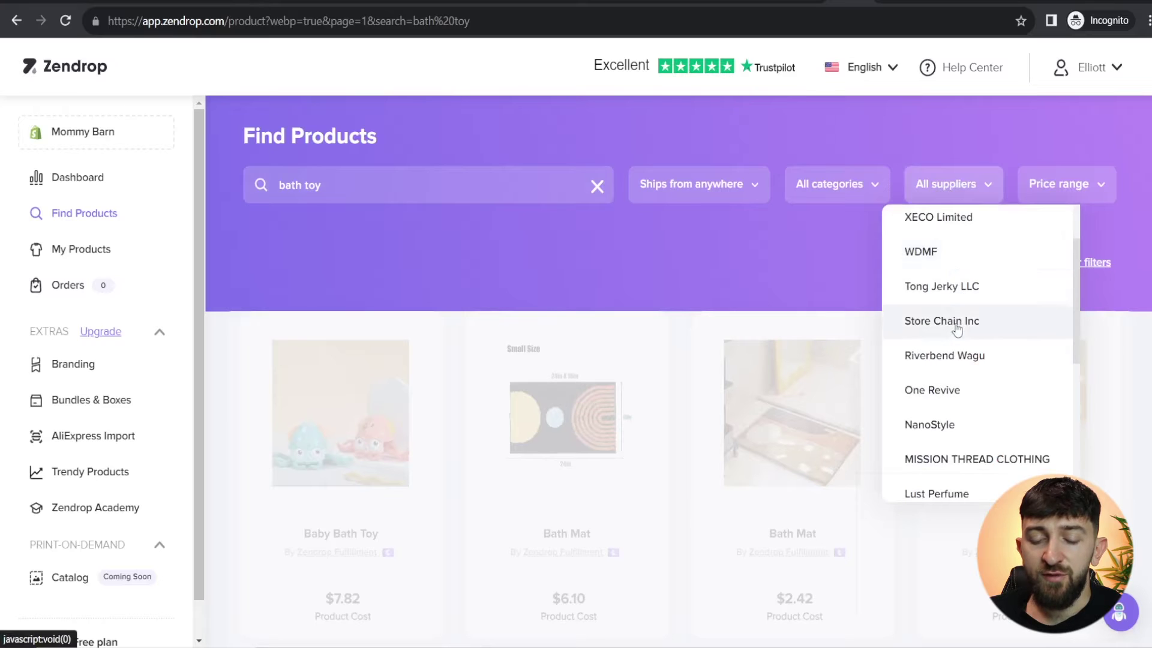
pyautogui.scroll(3, 970, 370)
pyautogui.scroll(4, 969, 369)
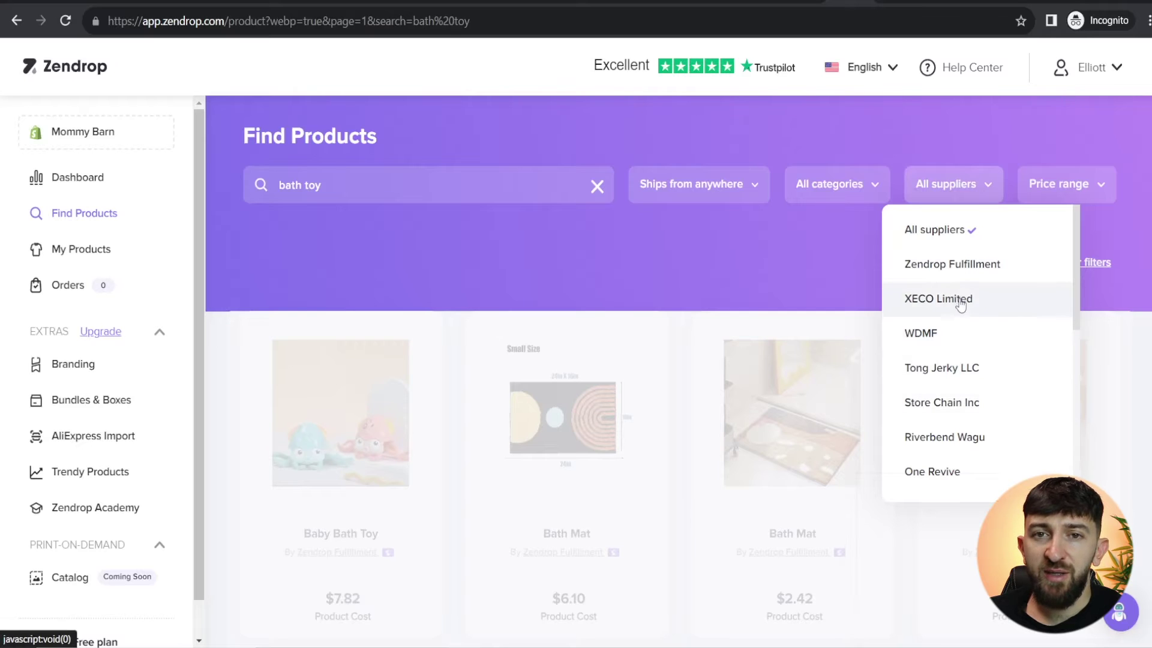
pyautogui.scroll(-6, 993, 342)
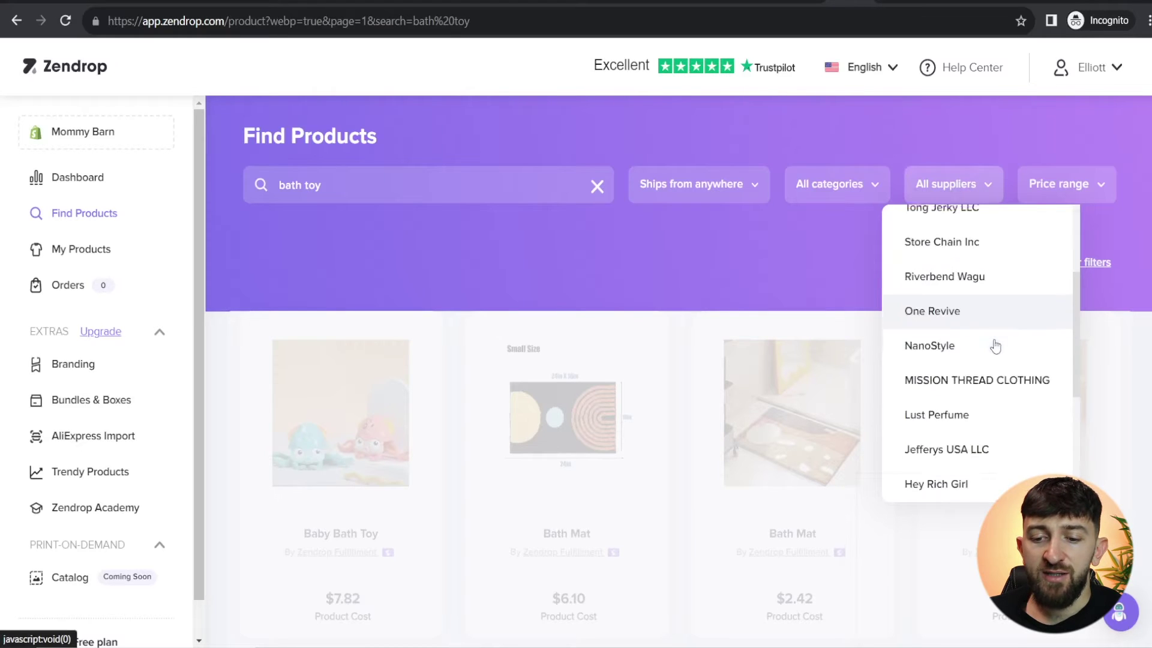
pyautogui.scroll(6, 999, 383)
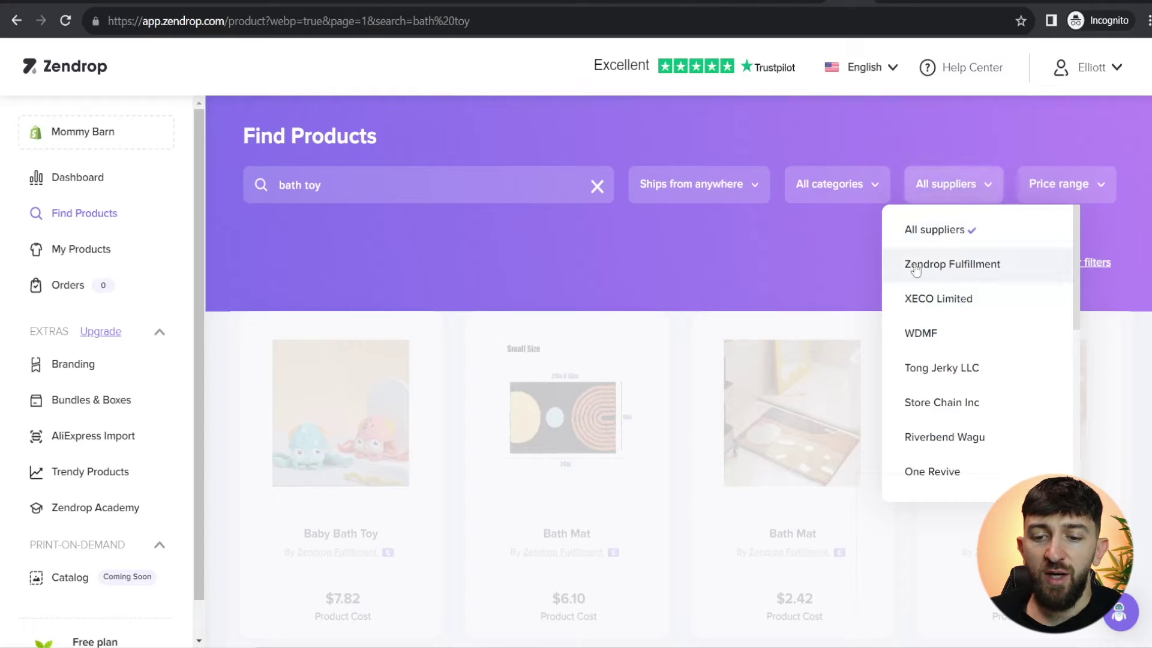
pyautogui.click(757, 248)
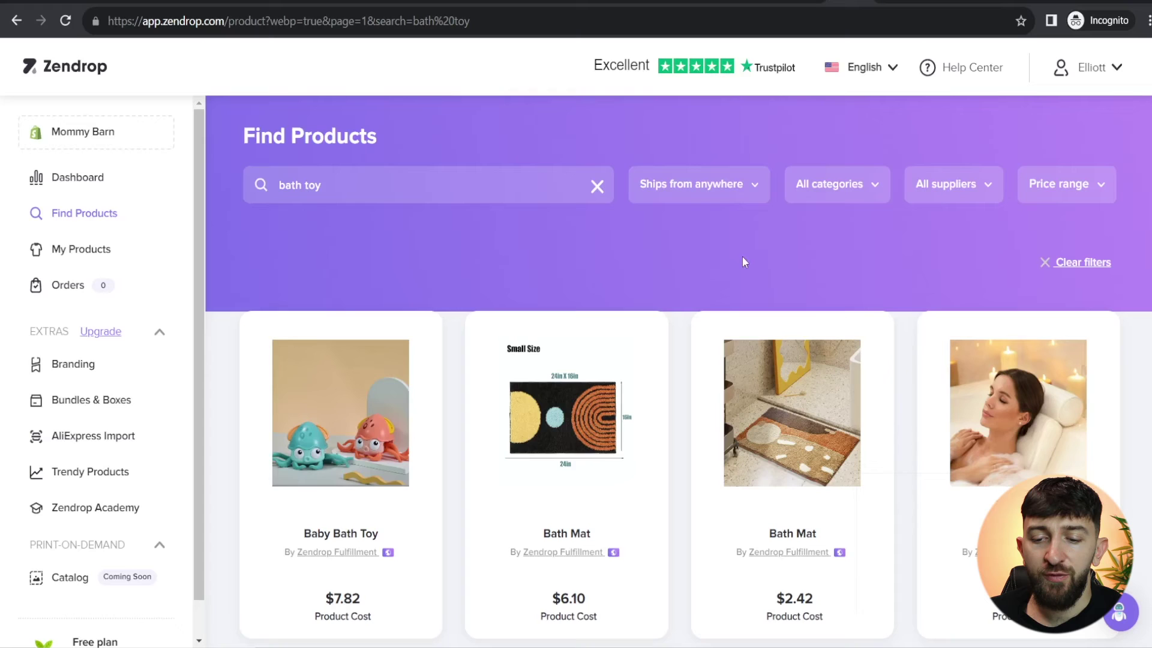
# Step: Apply a price range filter of $1 - $500 to the bath toy results
pyautogui.click(1071, 192)
pyautogui.moveTo(1097, 238)
pyautogui.mouseDown()
pyautogui.moveTo(989, 248)
pyautogui.moveTo(1085, 247)
pyautogui.moveTo(1097, 258)
pyautogui.mouseUp()
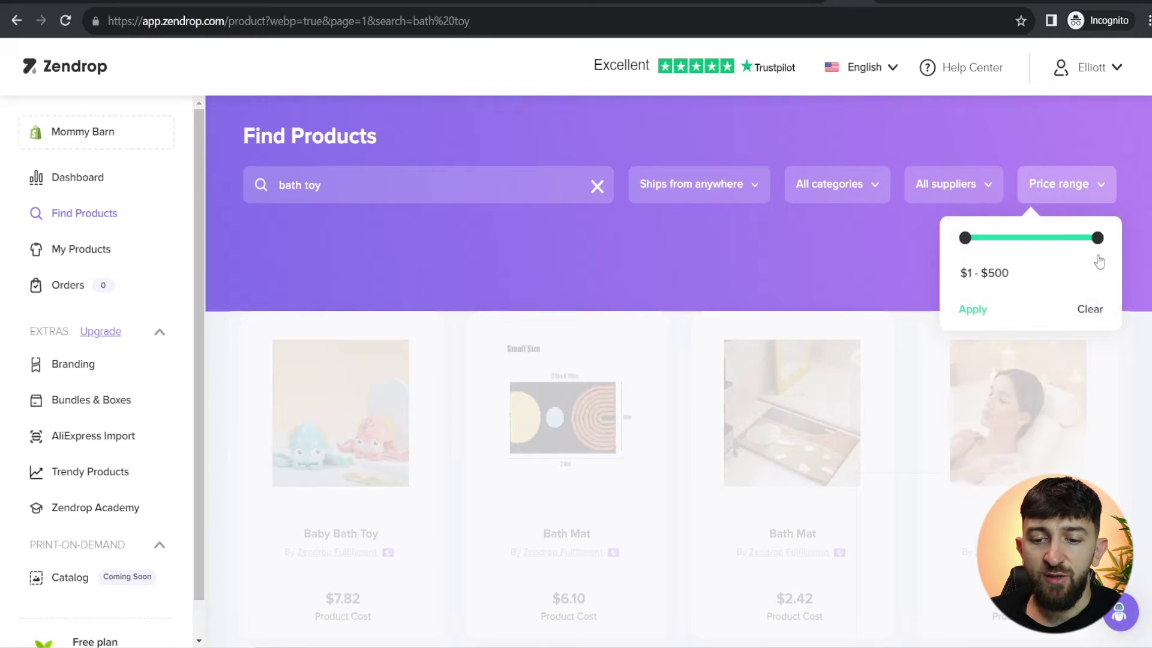
pyautogui.click(980, 311)
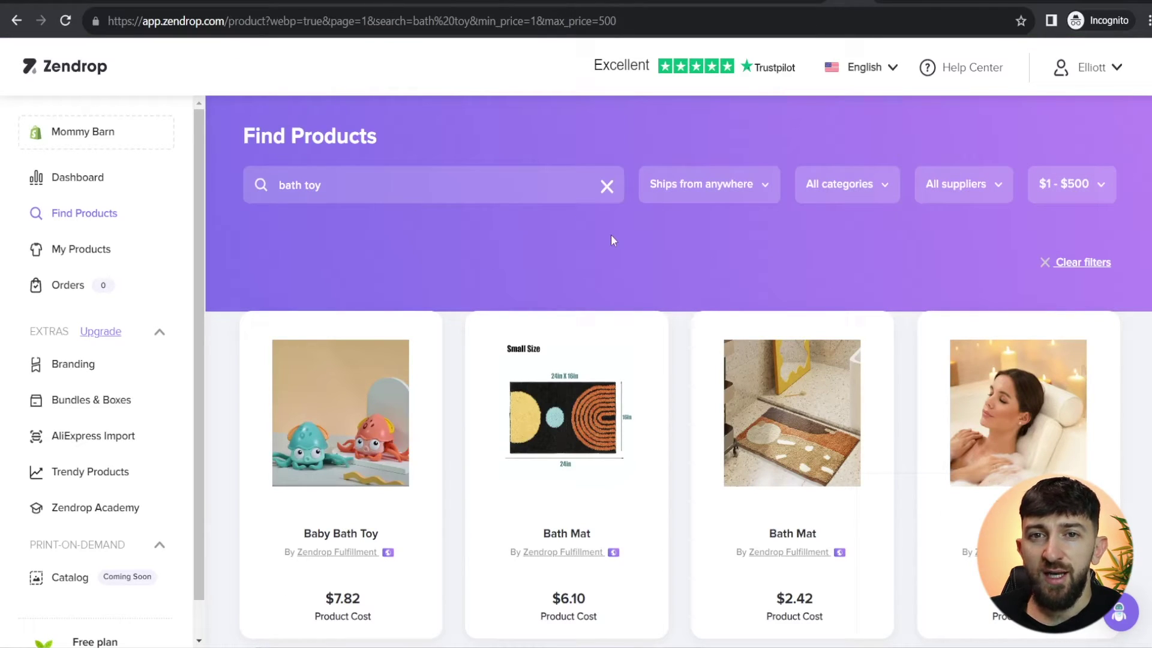
# Step: Open the Baby Bath Toy product and examine its description, variant costs, shipping costs and average shipping time
pyautogui.scroll(-1, 737, 238)
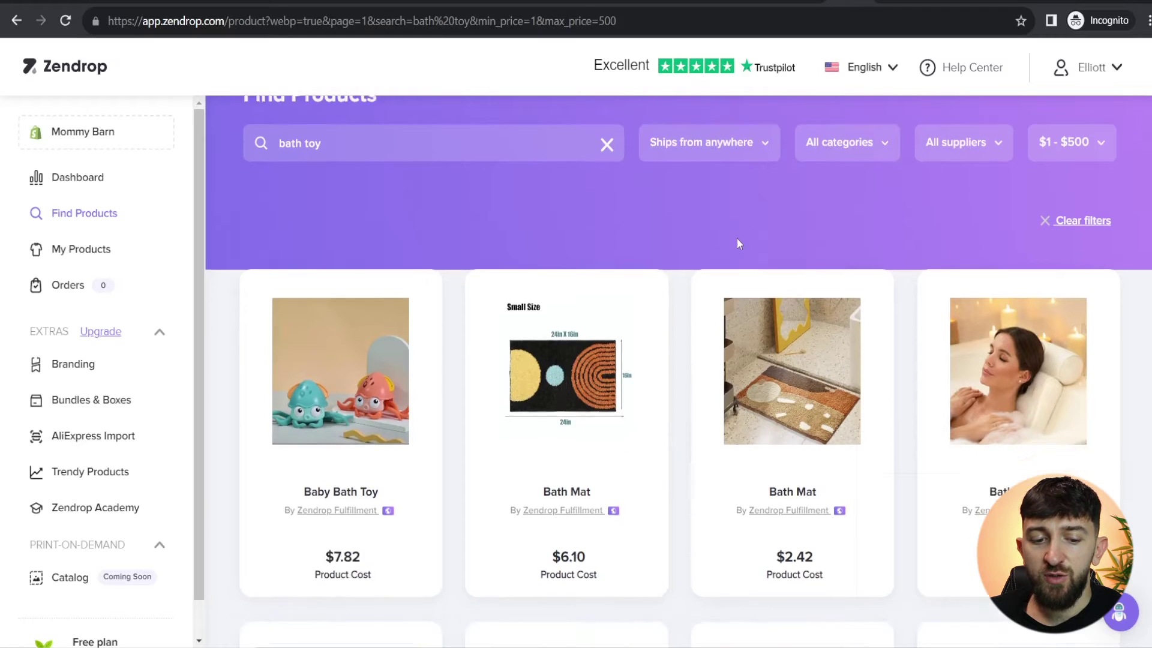
pyautogui.click(331, 372)
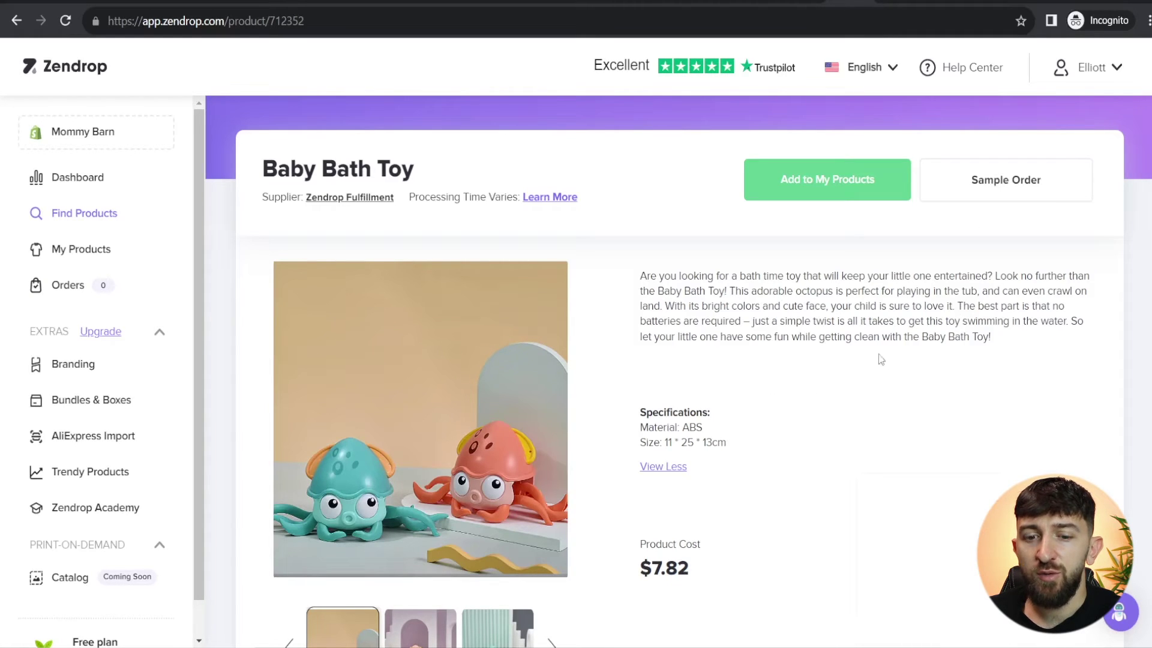
pyautogui.scroll(-4, 864, 354)
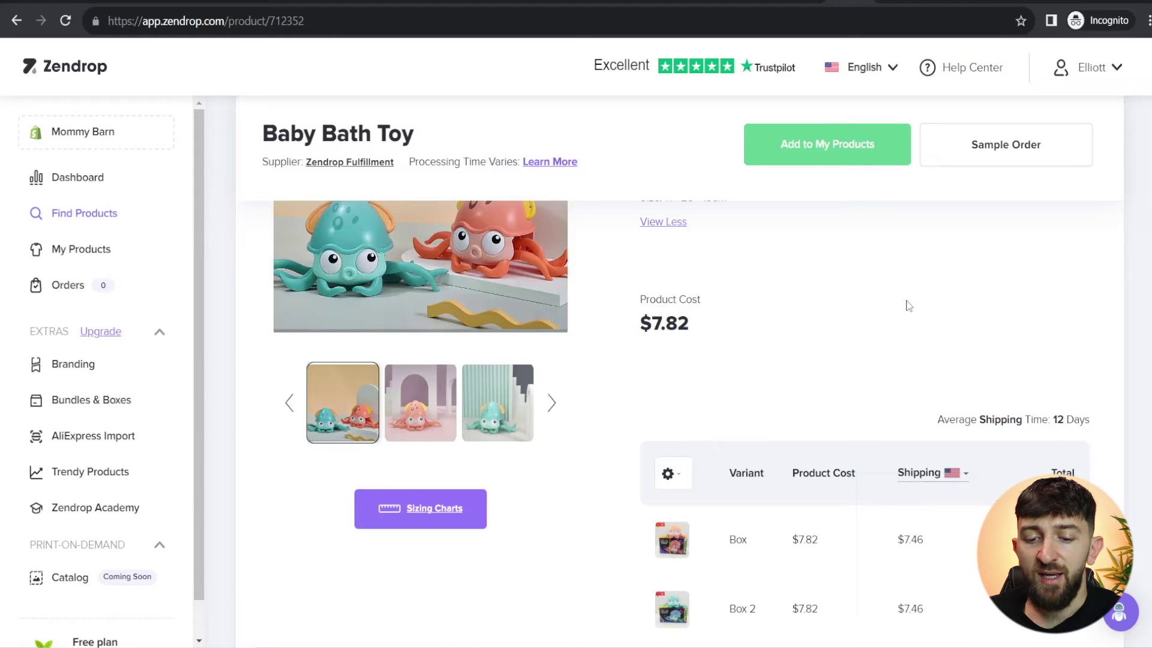
pyautogui.scroll(-3, 882, 293)
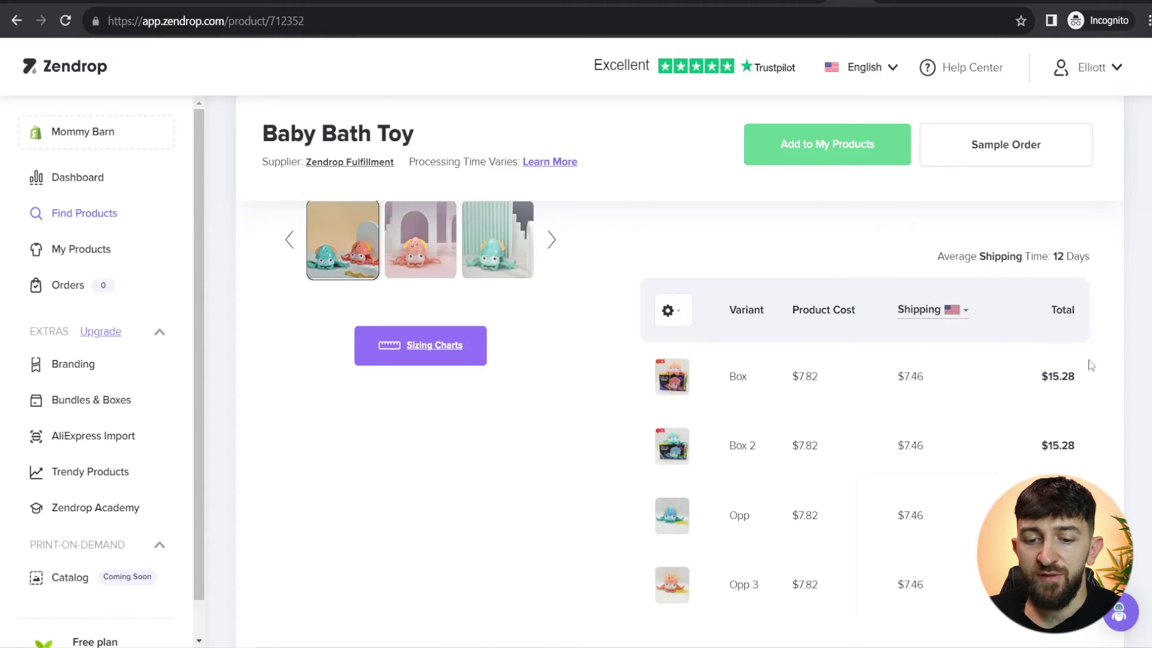
pyautogui.scroll(-1, 1071, 420)
pyautogui.scroll(6, 1072, 420)
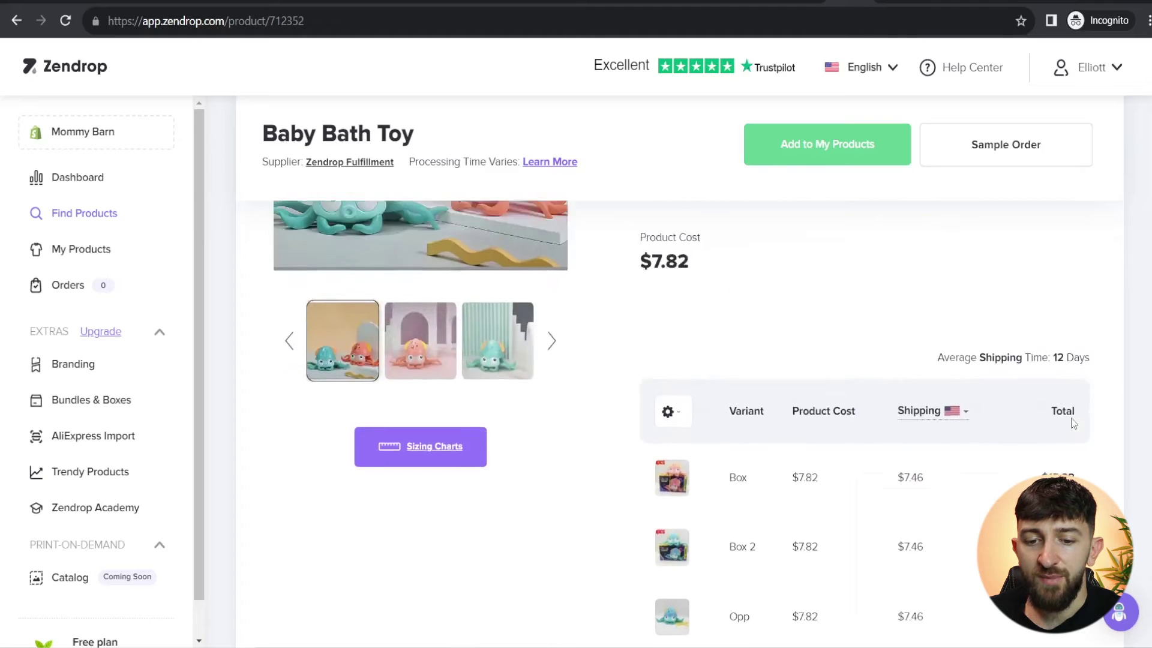
pyautogui.scroll(2, 1071, 418)
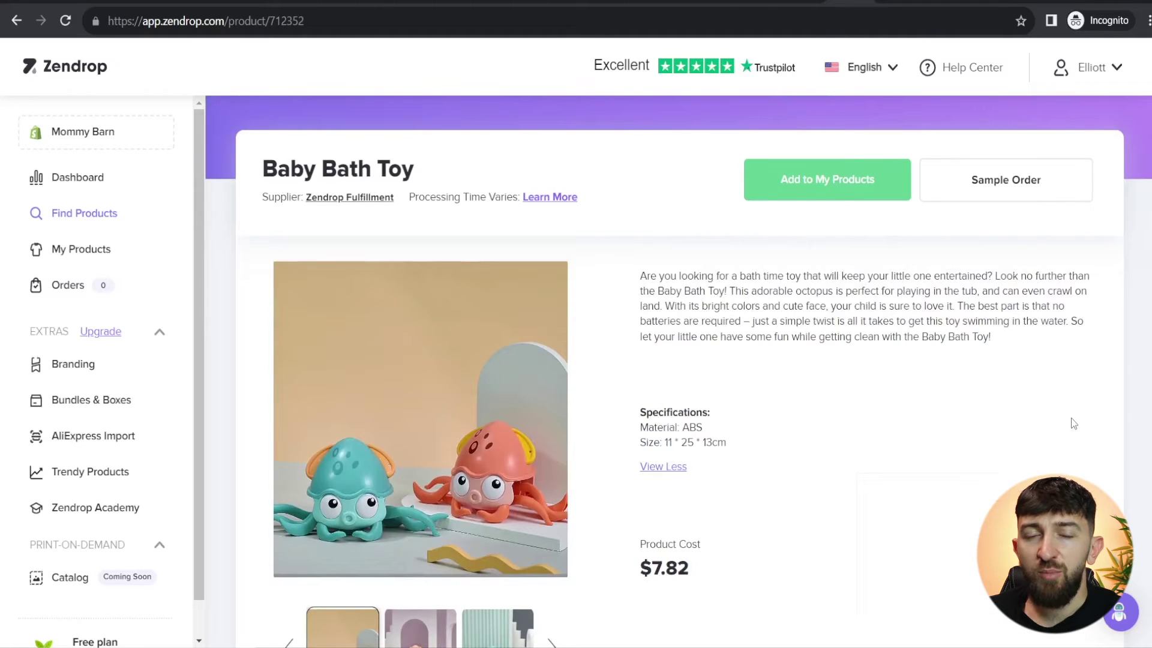
# Step: Add the Baby Bath Toy to My Products and open the import list of saved products
pyautogui.click(847, 187)
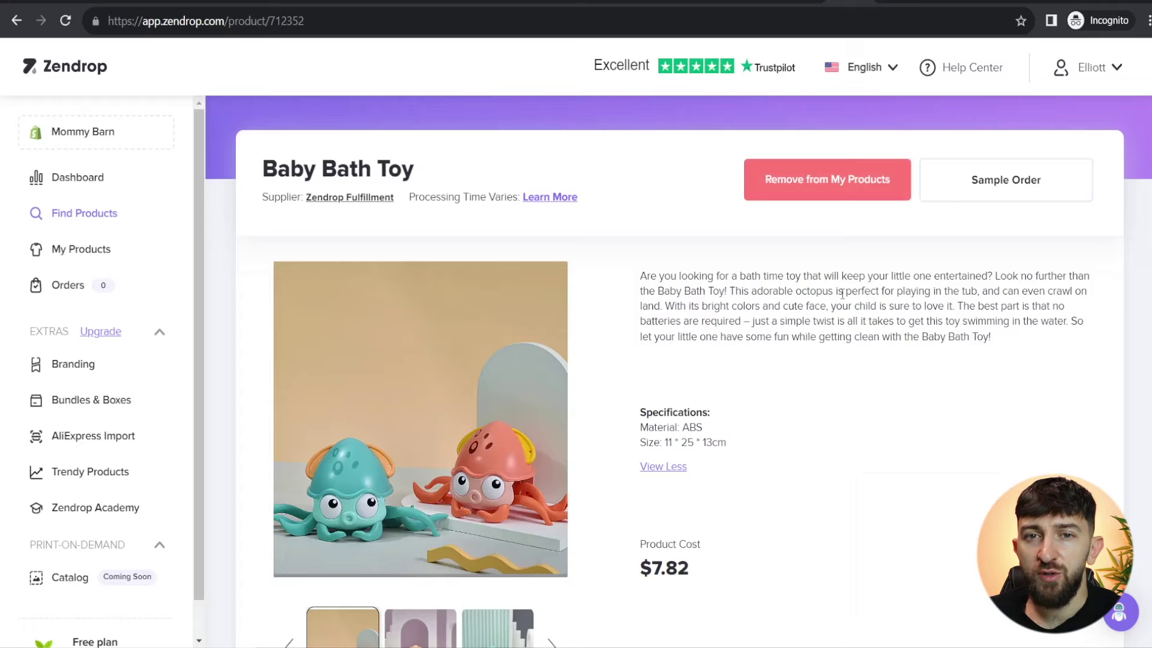
pyautogui.click(99, 252)
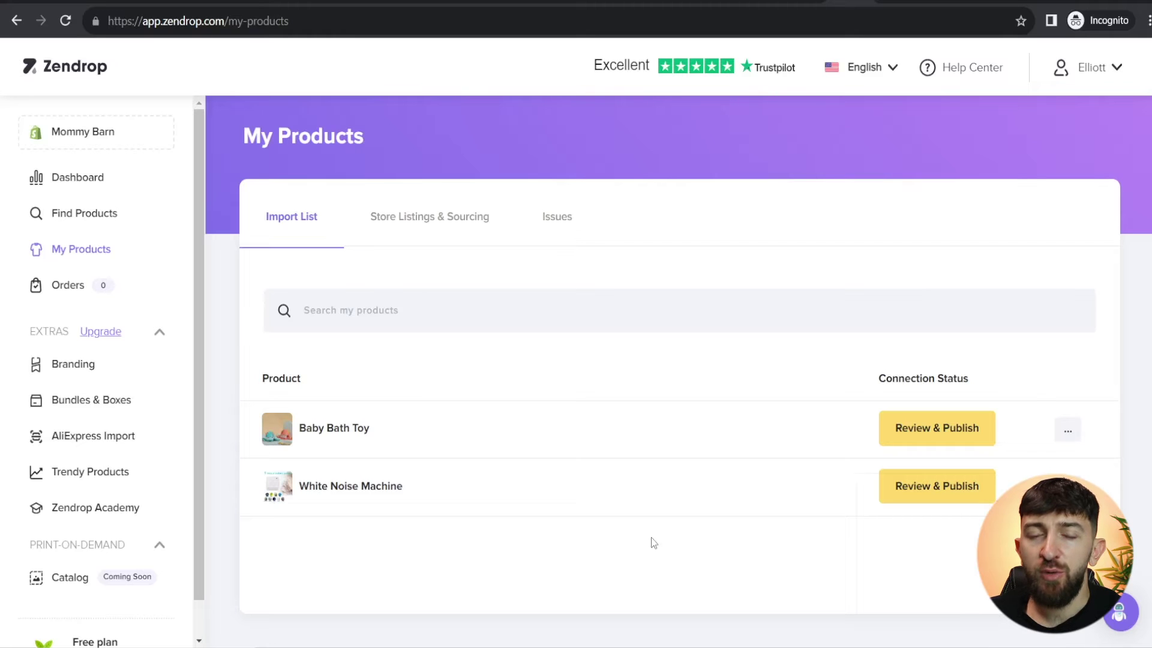
# Step: Open the Baby Bath Toy for review and publishing, and rename it Octopus Baby Bath Toy
pyautogui.click(941, 430)
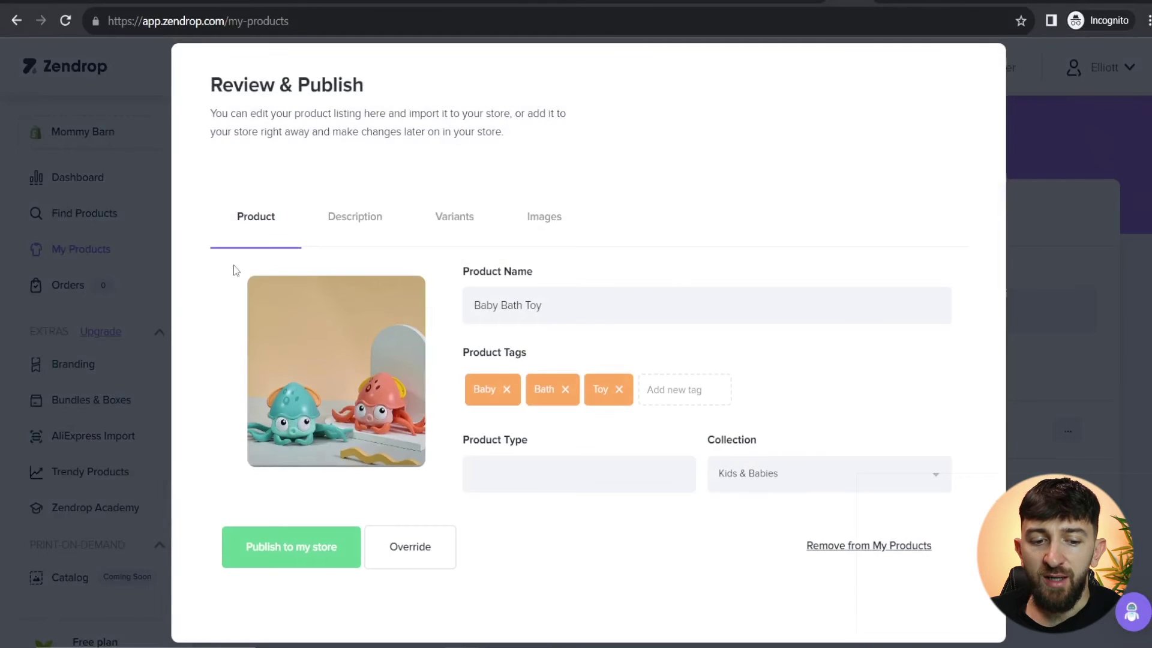
pyautogui.click(470, 311)
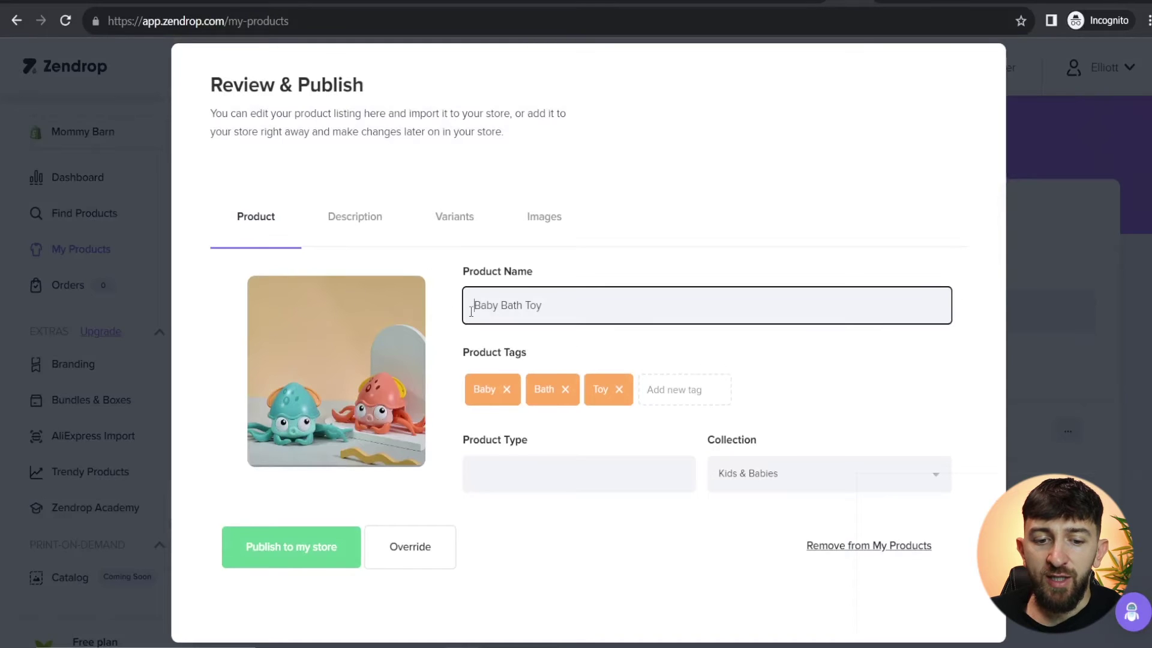
pyautogui.write('Octopus')
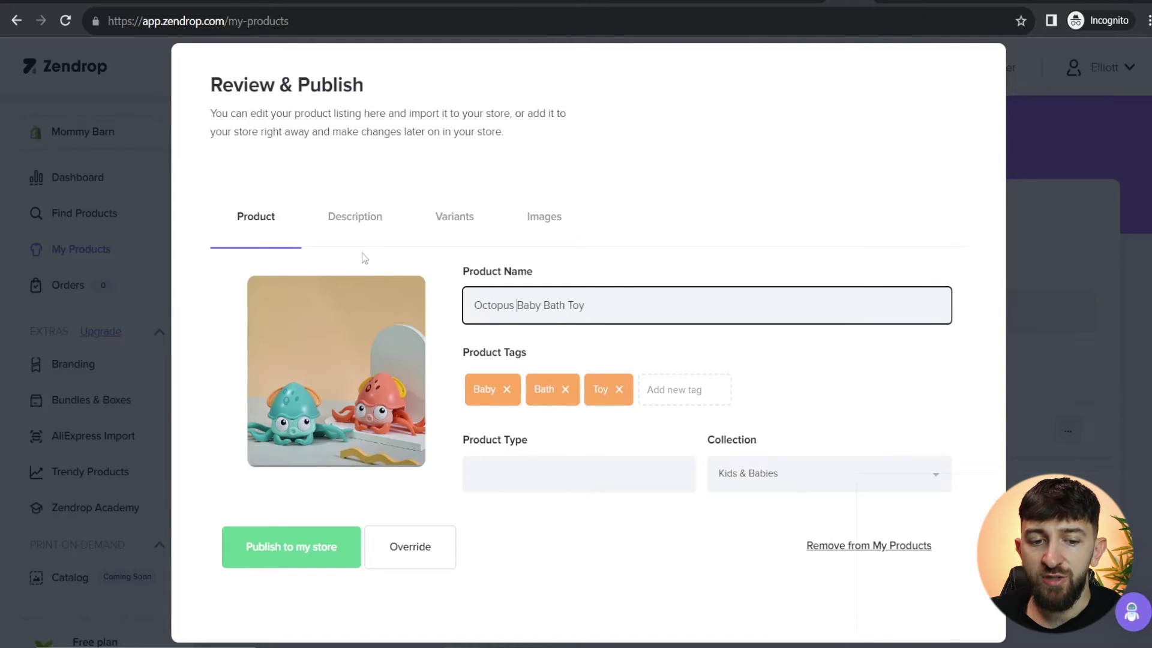
# Step: Check the listing's description and set the Box variant's sales price to 21.99
pyautogui.click(363, 226)
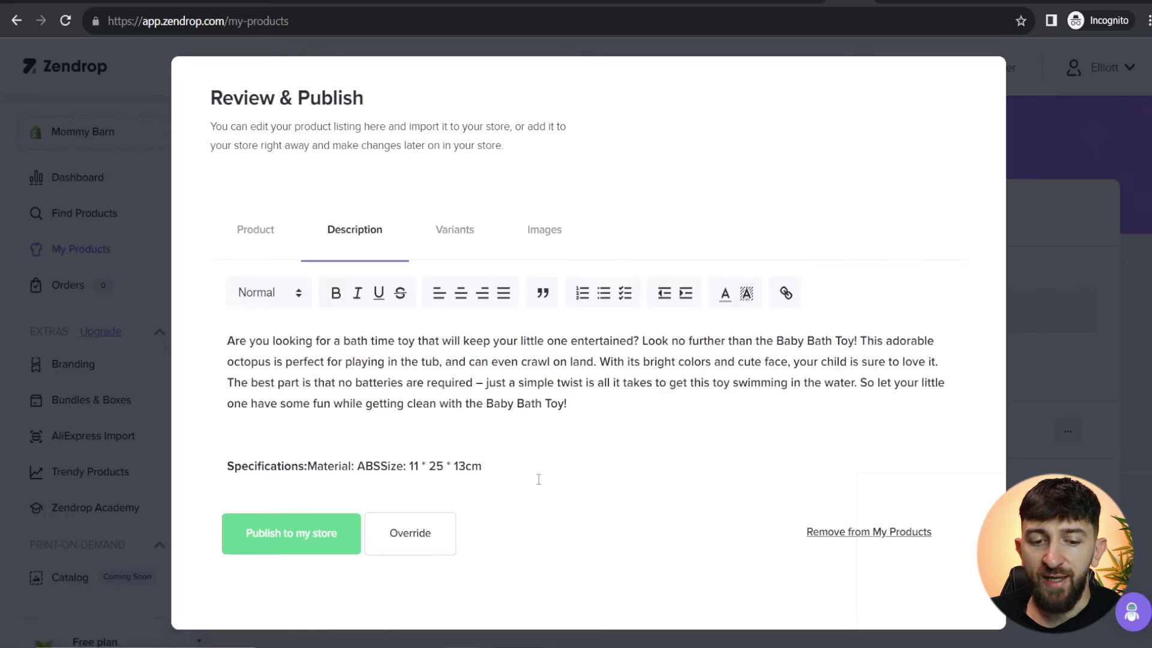
pyautogui.click(458, 232)
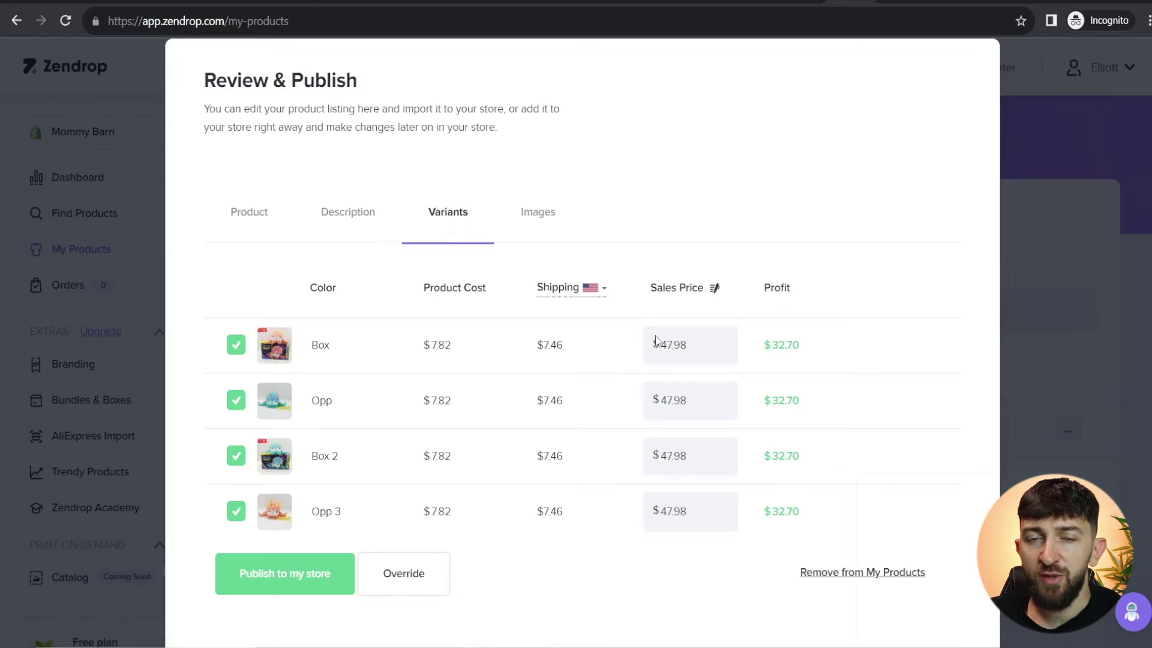
pyautogui.doubleClick(697, 345)
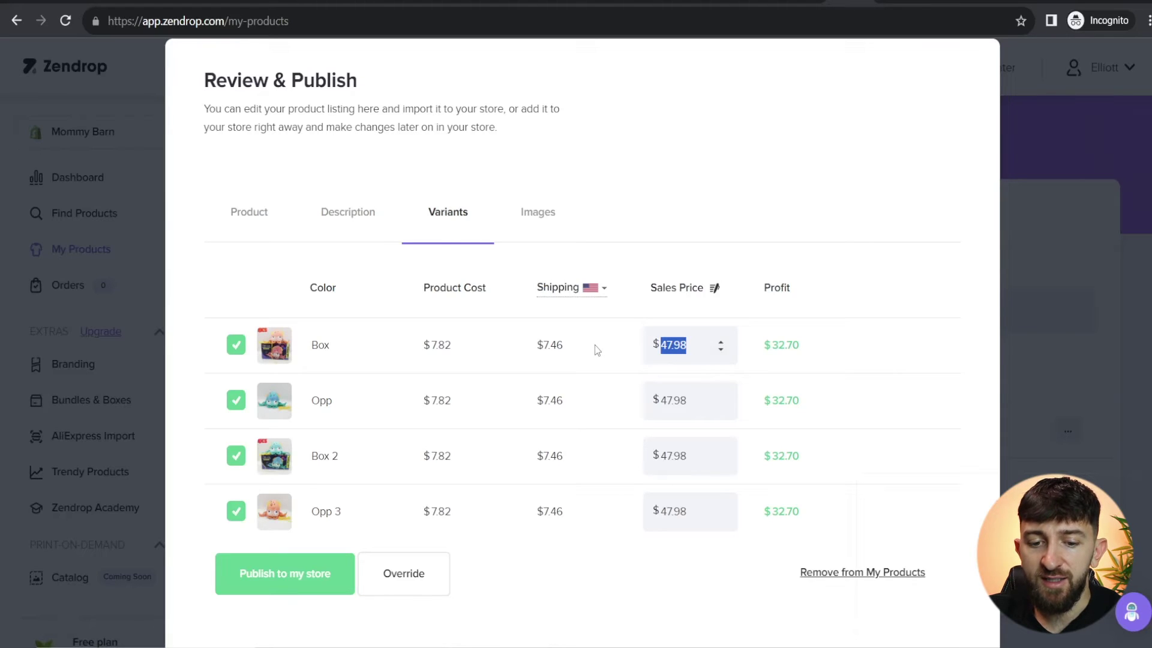
pyautogui.write('21')
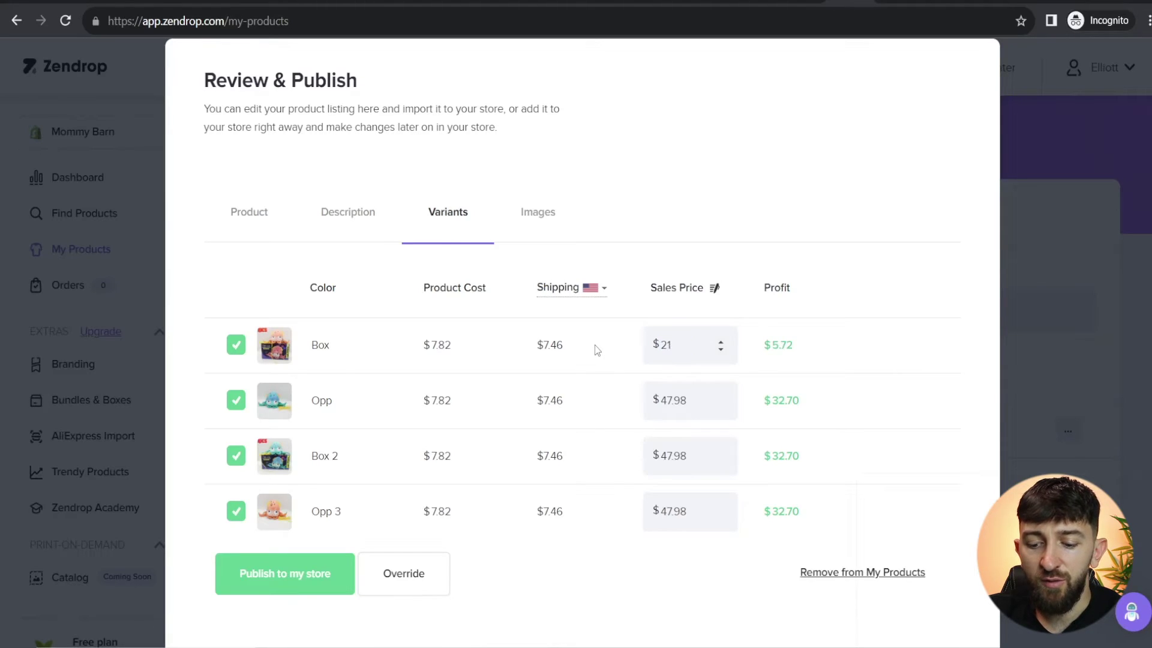
pyautogui.write('.99')
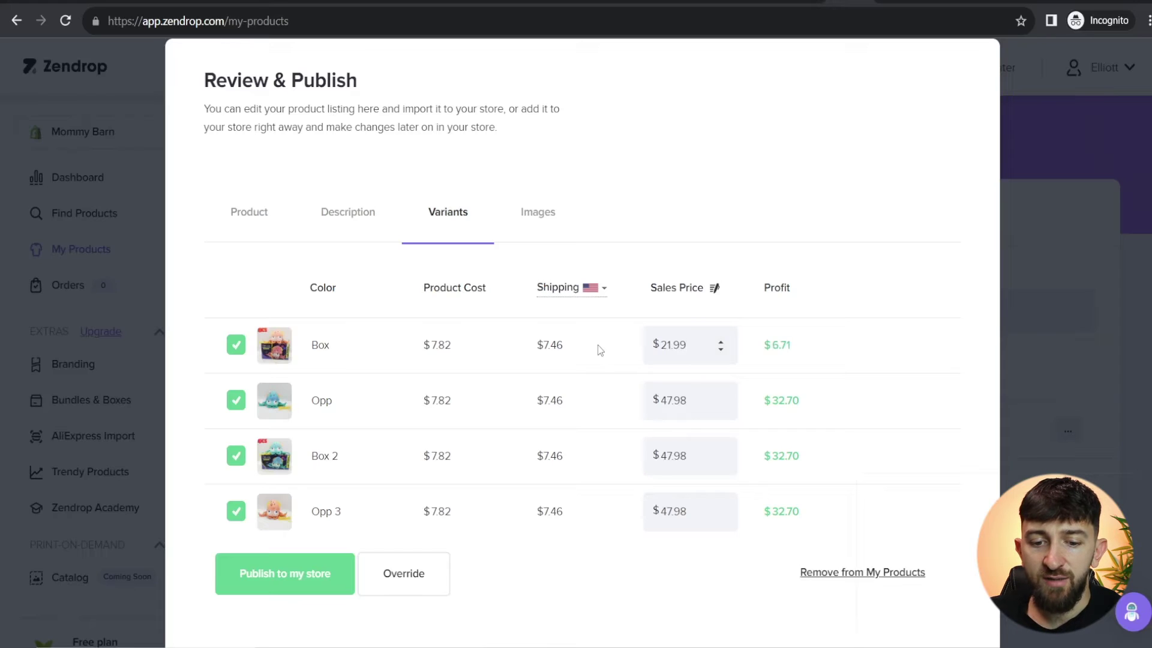
# Step: Copy the Box variant's 21.99 sales price to the Opp, Box 2 and Opp 3 variants
pyautogui.doubleClick(695, 352)
pyautogui.hotkey('ctrl', 'x')
pyautogui.doubleClick(684, 400)
pyautogui.hotkey('ctrl', 'v')
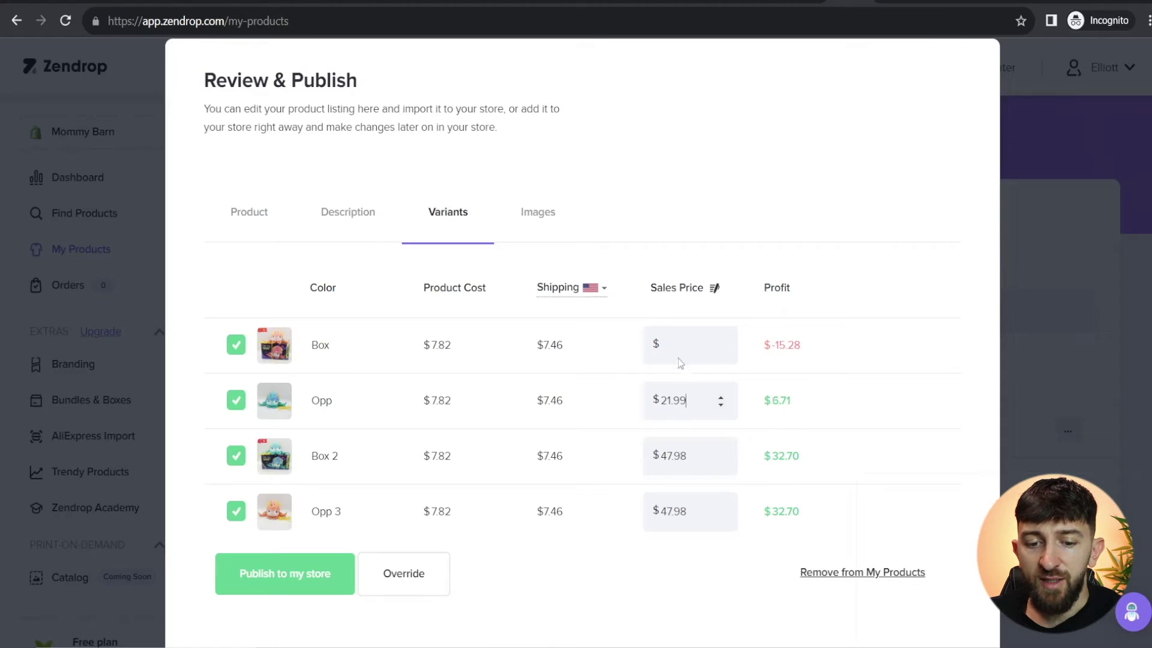
pyautogui.doubleClick(674, 456)
pyautogui.hotkey('ctrl', 'v')
pyautogui.doubleClick(672, 511)
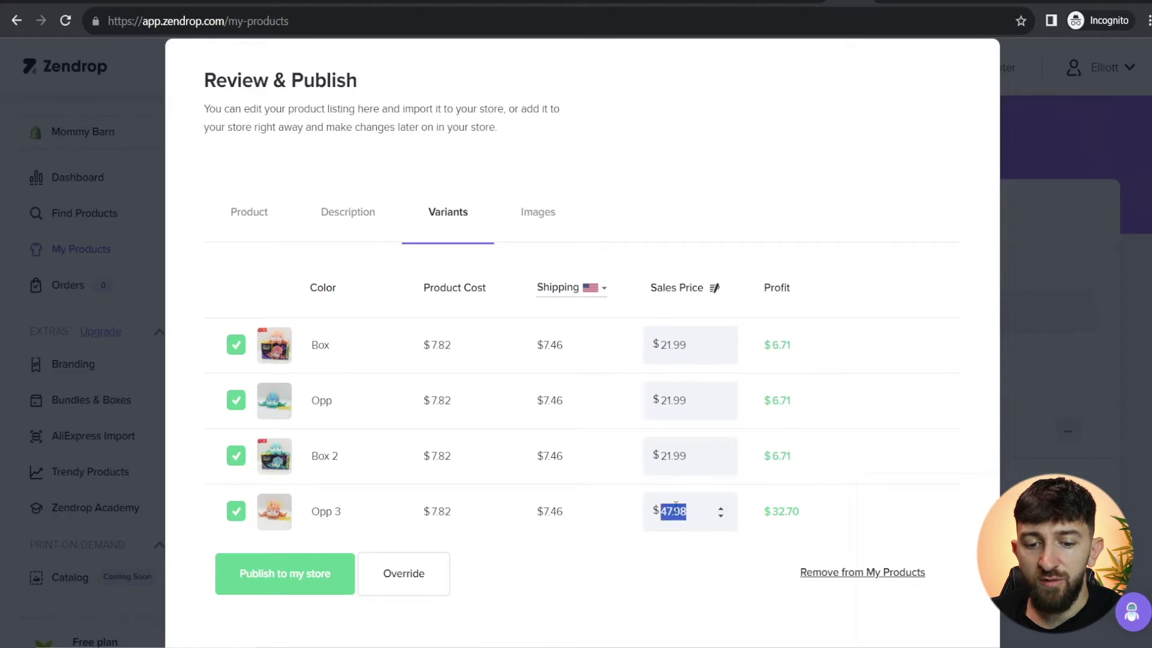
pyautogui.hotkey('ctrl', 'v')
# Step: Exclude the two boxed 1pcs product photos from the listing's images and check the remaining selection
pyautogui.click(561, 220)
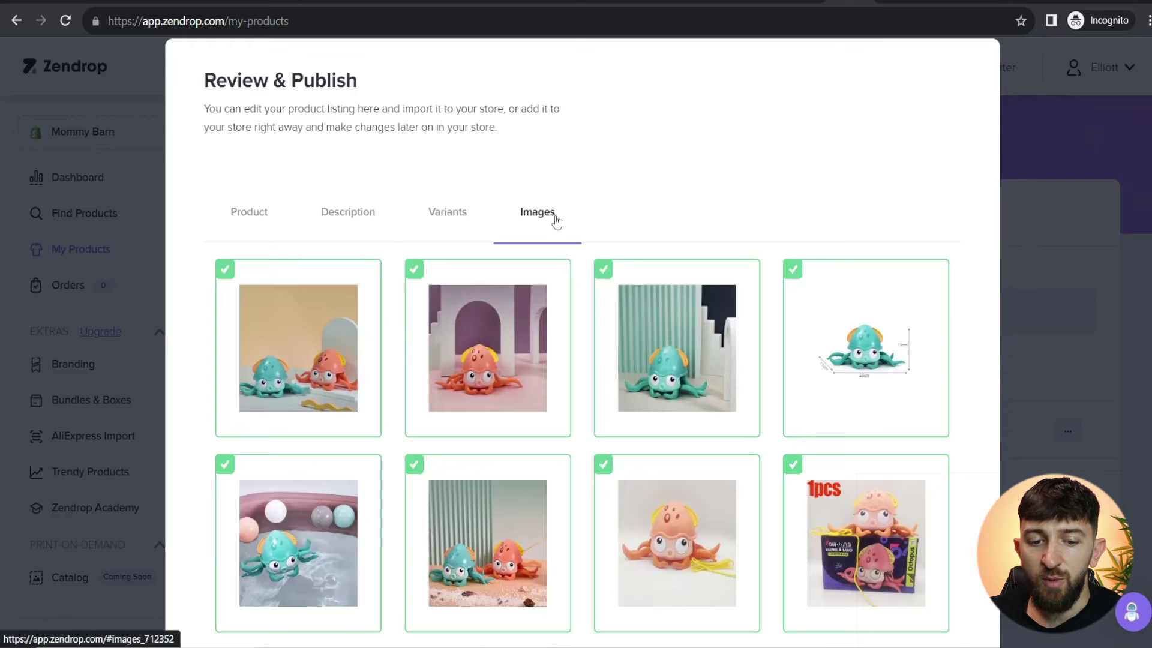
pyautogui.scroll(-3, 808, 360)
pyautogui.scroll(-3, 807, 360)
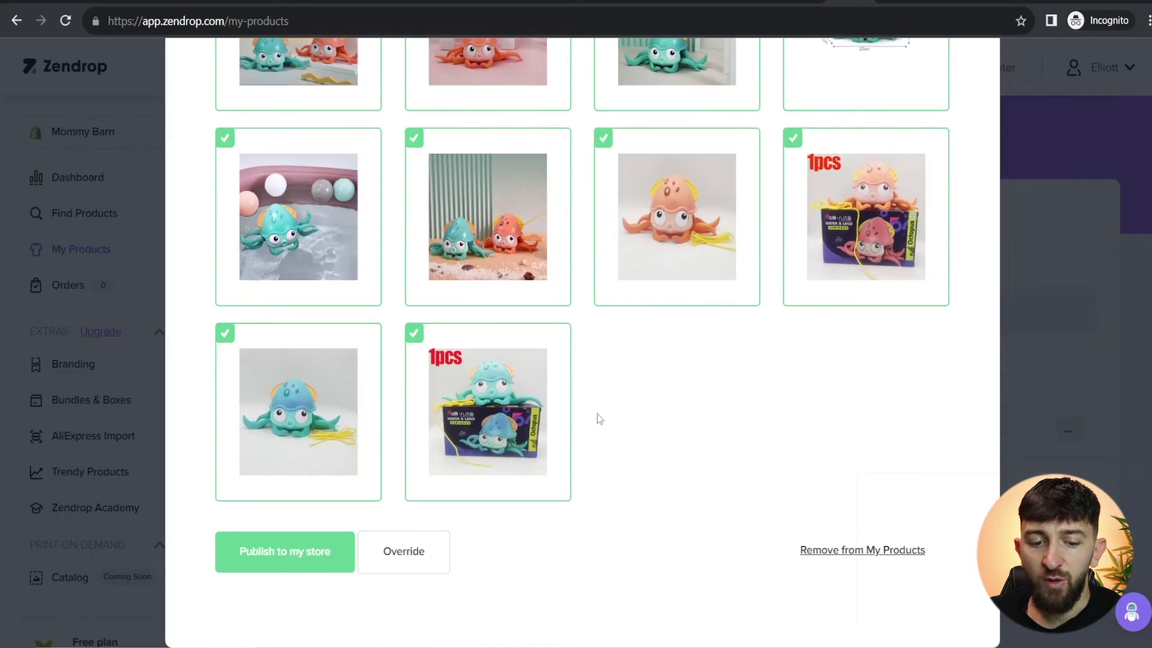
pyautogui.click(466, 377)
pyautogui.click(867, 262)
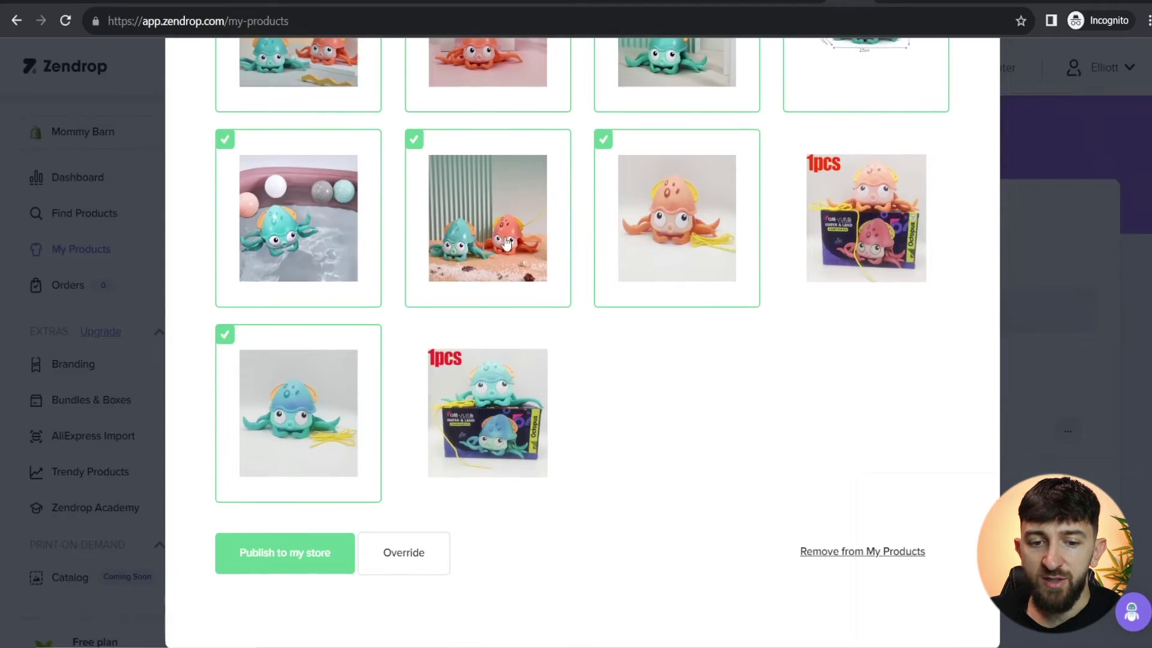
pyautogui.scroll(3, 840, 360)
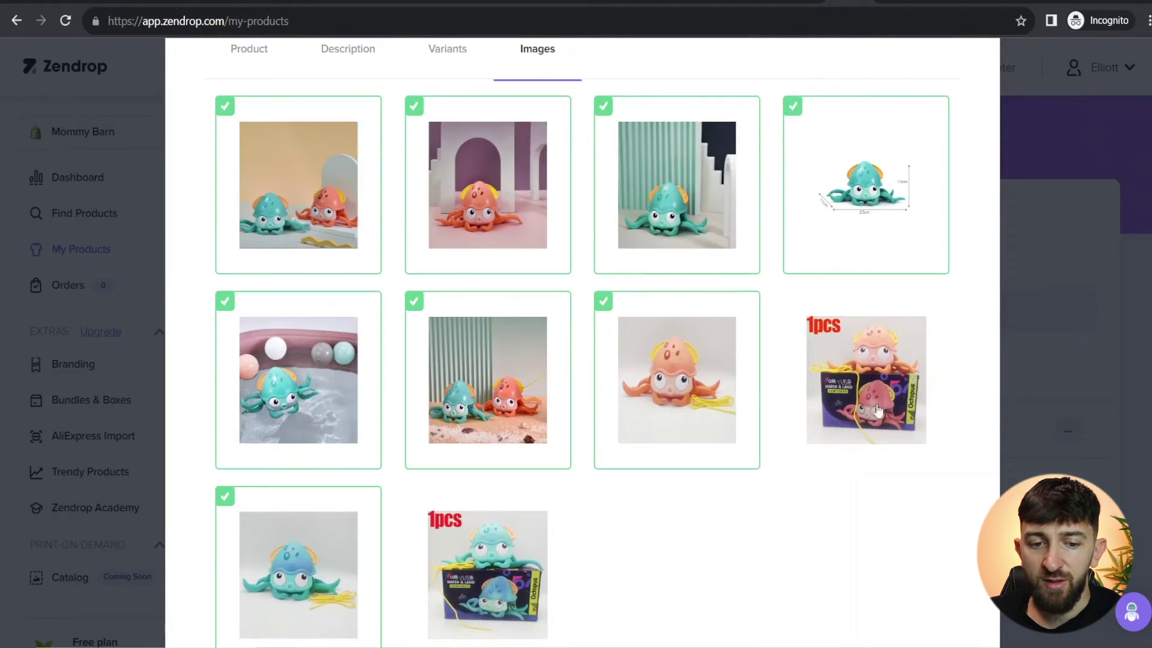
pyautogui.scroll(3, 699, 474)
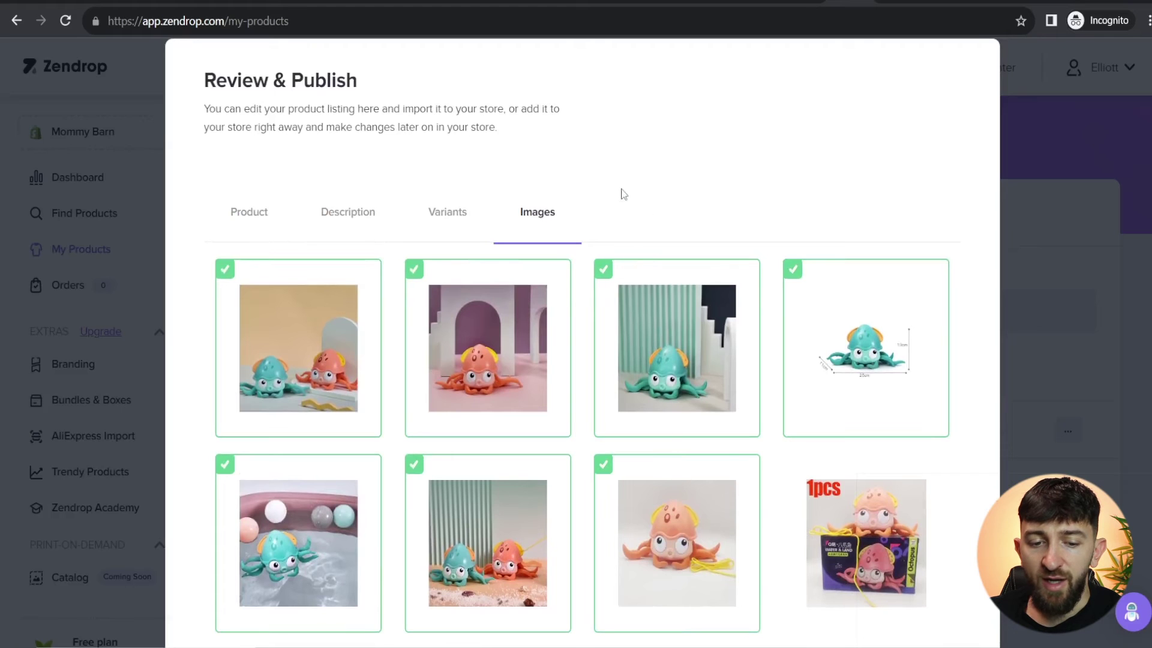
pyautogui.scroll(-6, 621, 198)
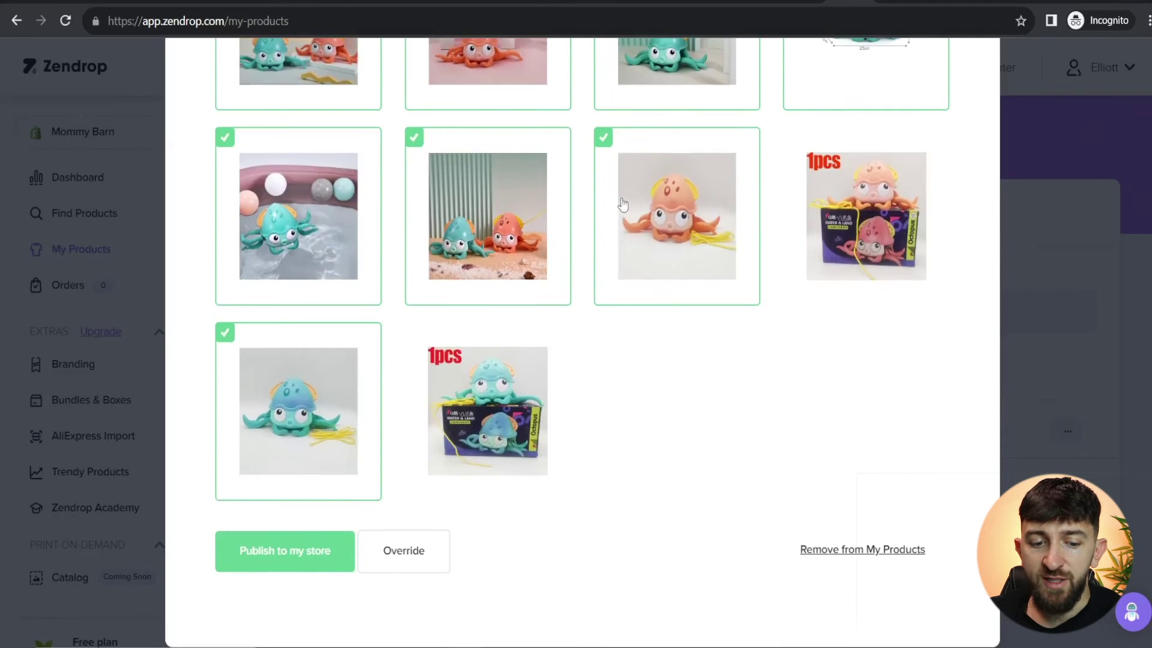
# Step: Publish the listing to the store, accepting the inventory and production delay conditions and opting out of seeing that message again
pyautogui.click(294, 555)
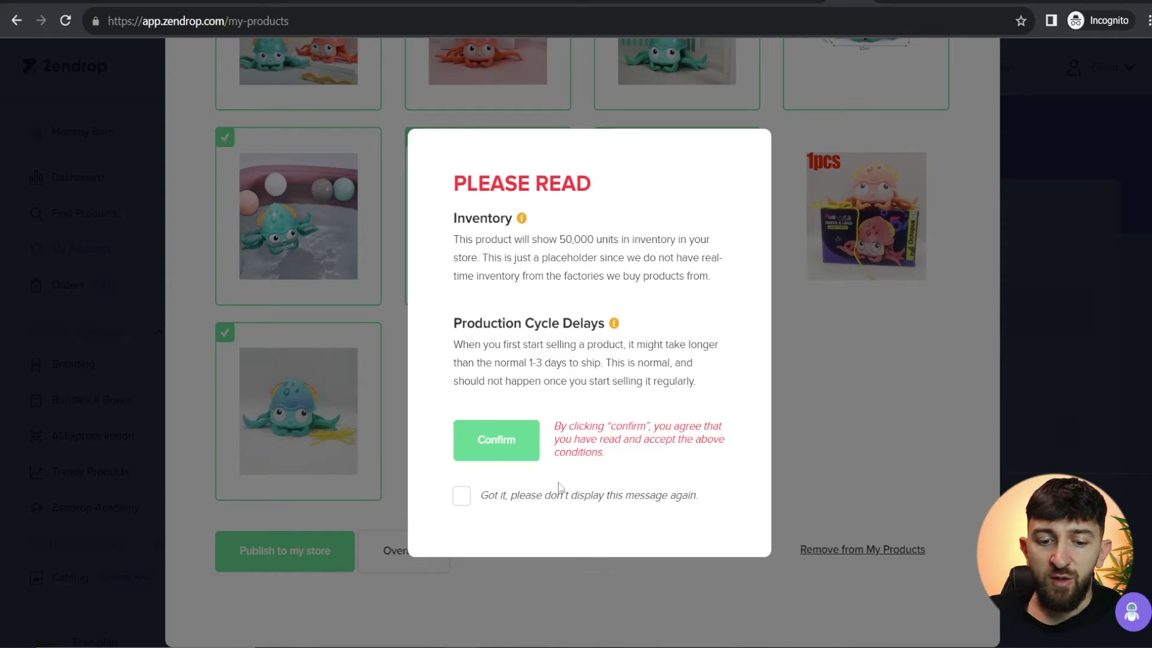
pyautogui.click(463, 497)
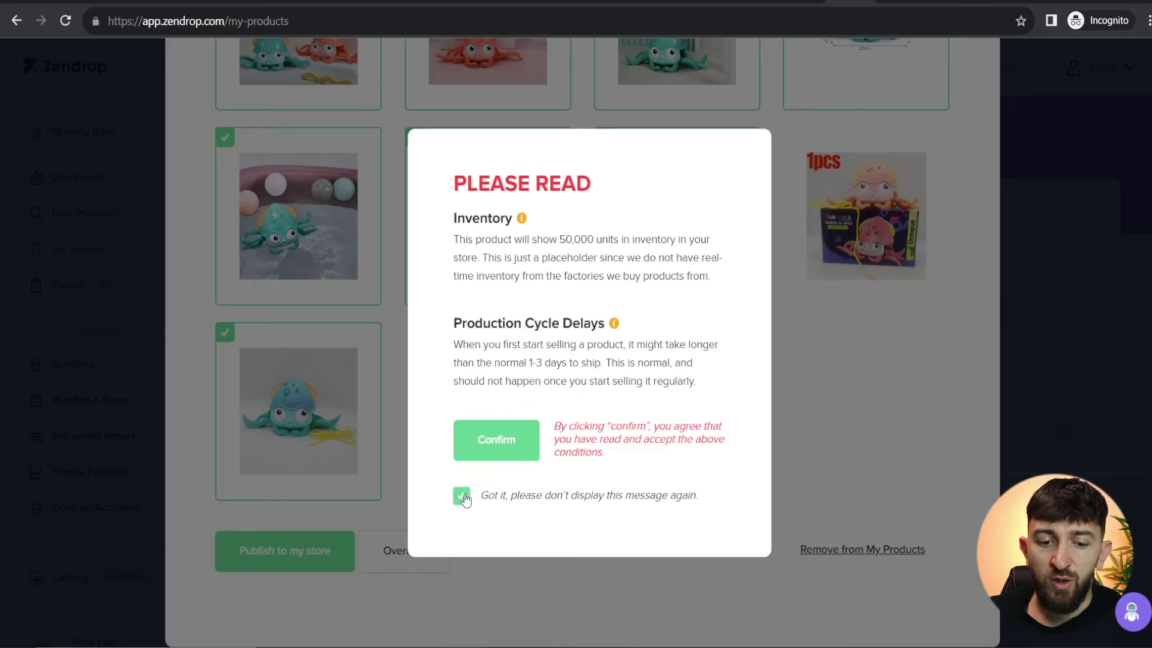
pyautogui.click(507, 451)
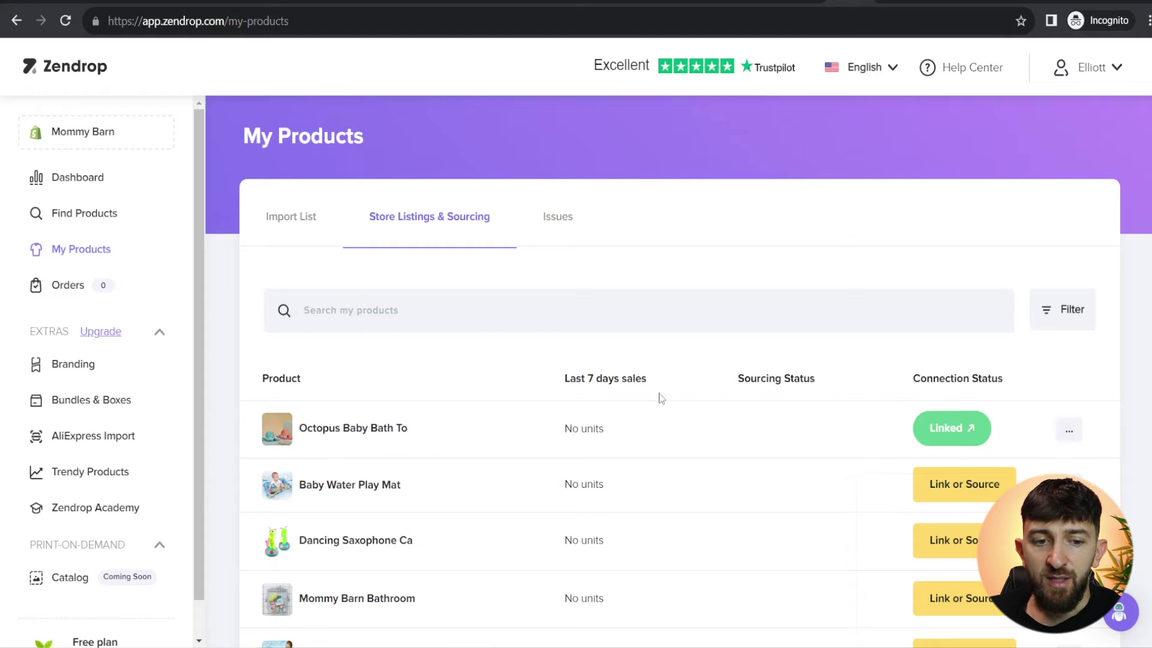
# Step: Open the store's orders list and try to turn on auto fulfillment
pyautogui.click(252, 1)
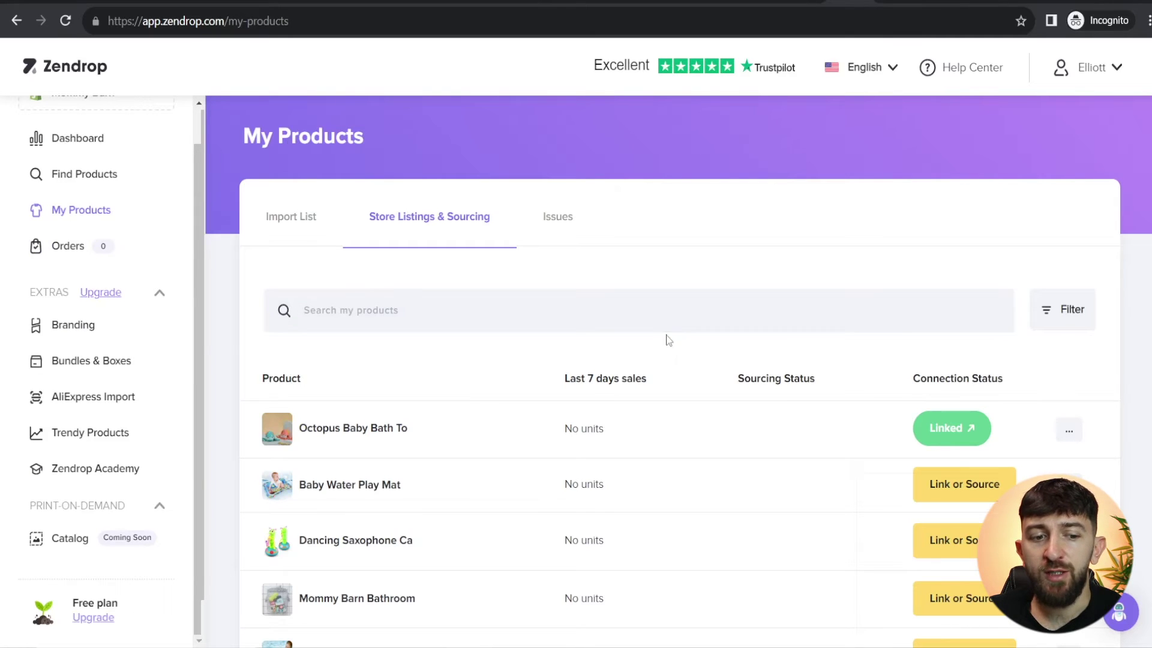
pyautogui.click(99, 246)
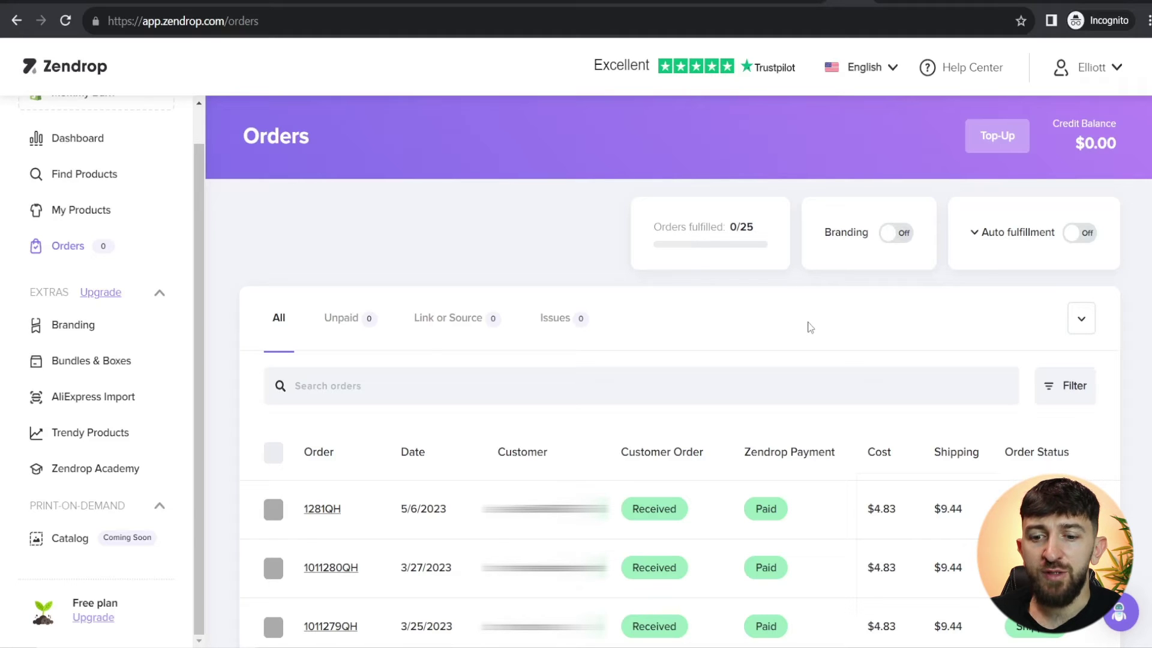
pyautogui.click(1080, 233)
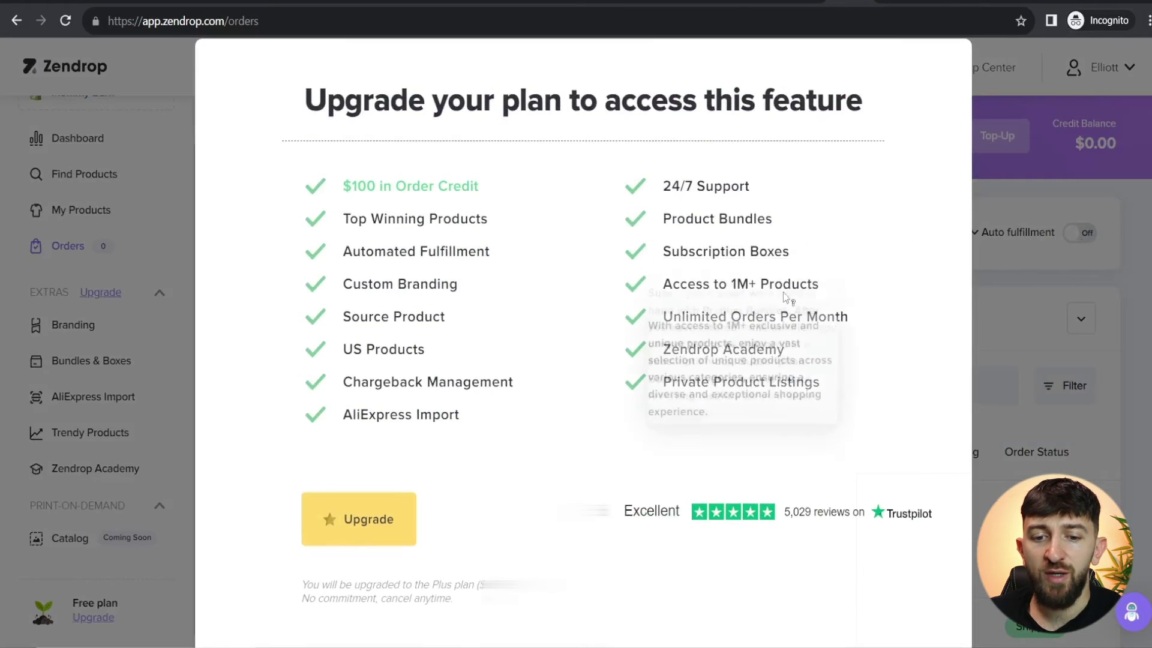
pyautogui.click(1041, 279)
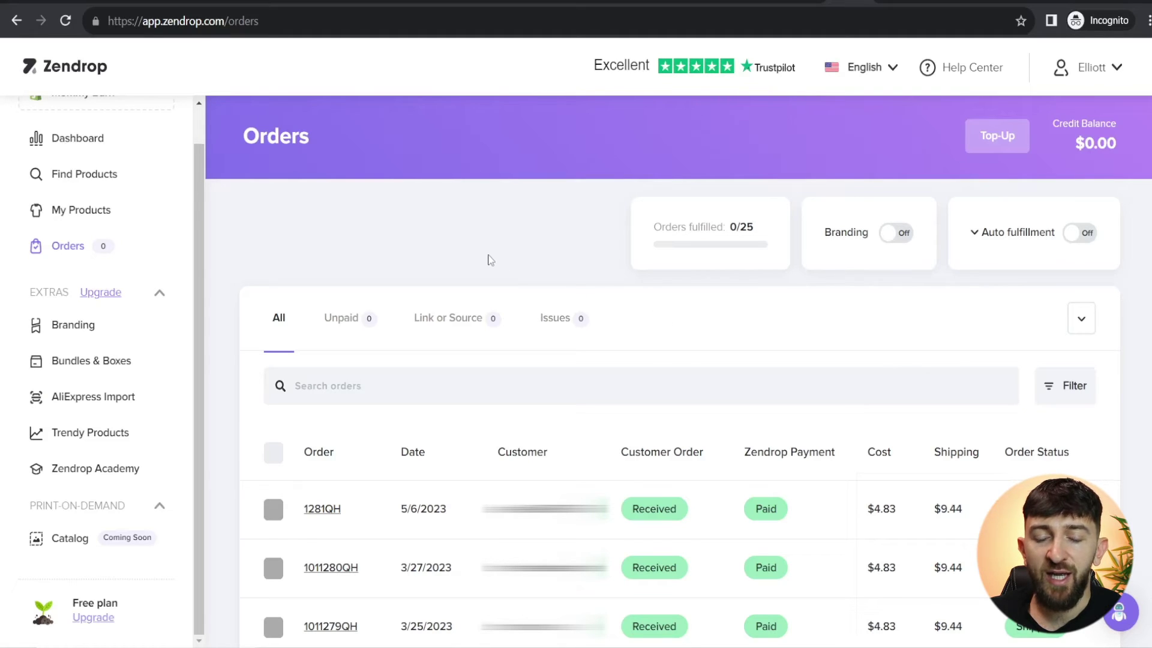
# Step: Test selecting all orders, and try to enable auto fulfillment and branding for them
pyautogui.click(275, 454)
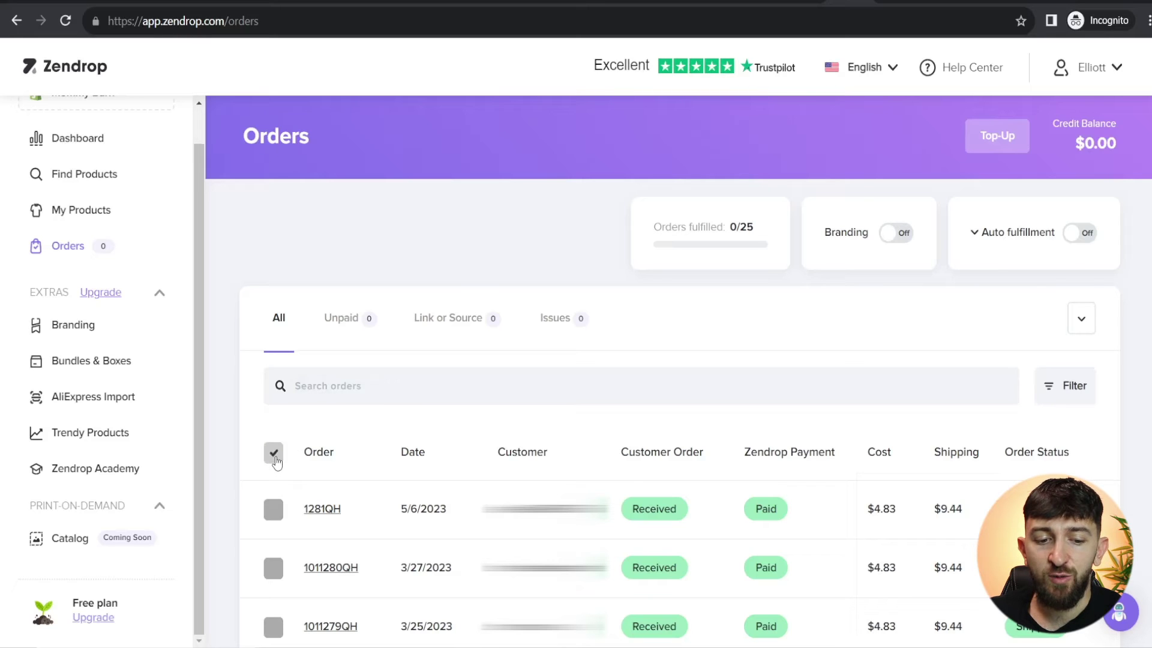
pyautogui.click(275, 456)
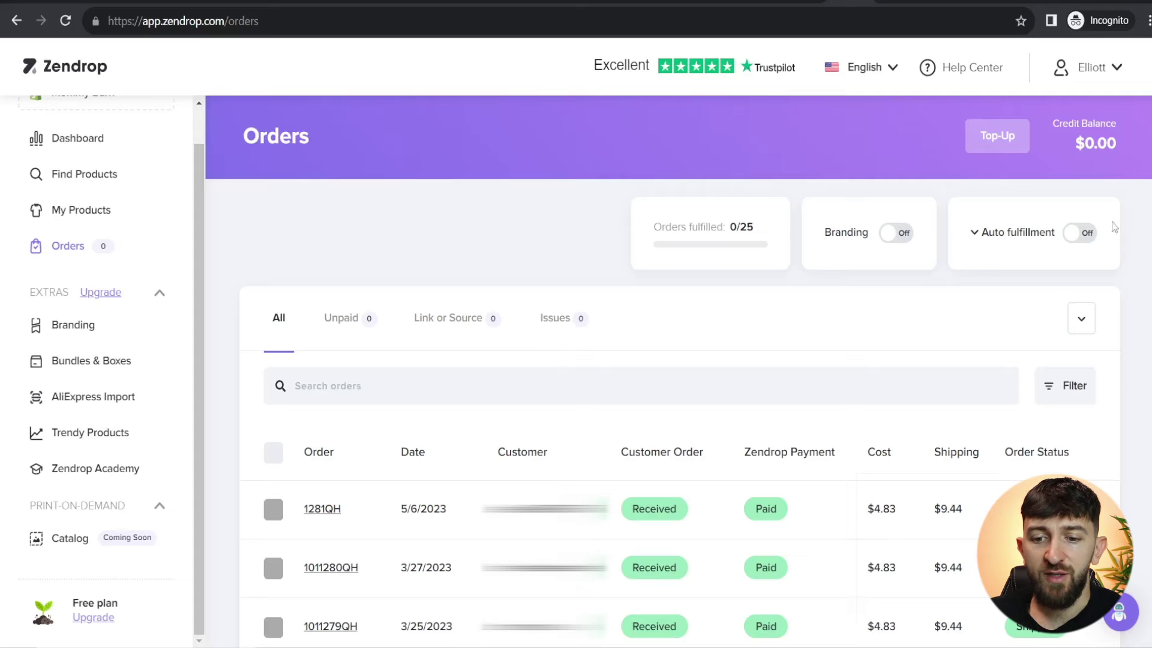
pyautogui.click(1080, 233)
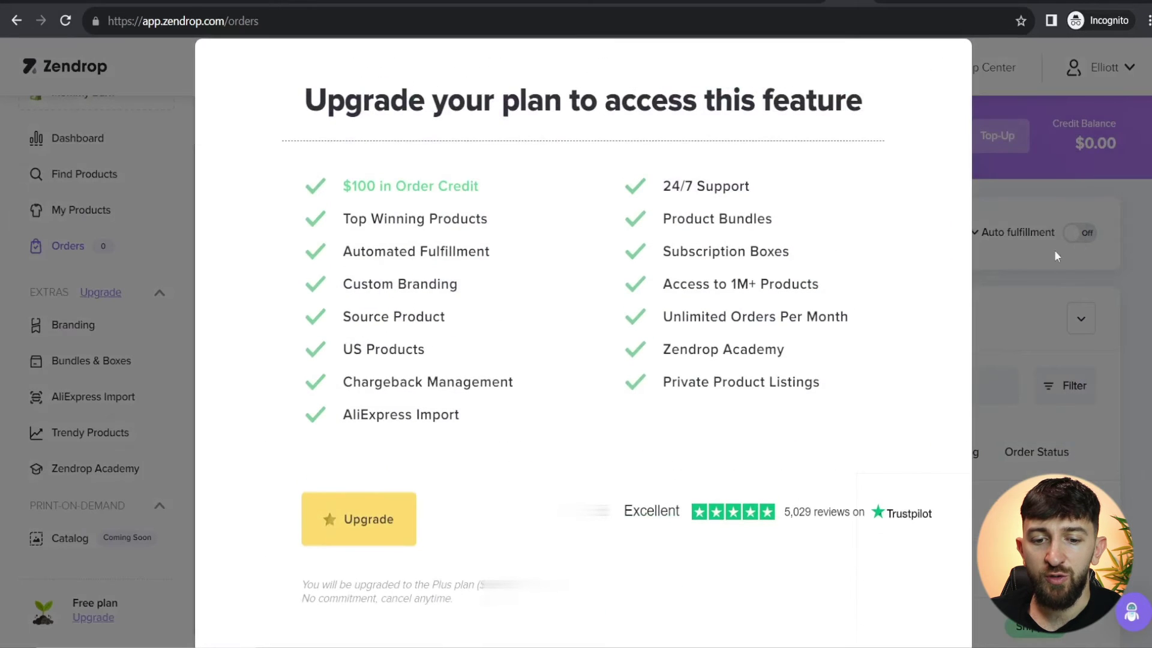
pyautogui.click(1017, 285)
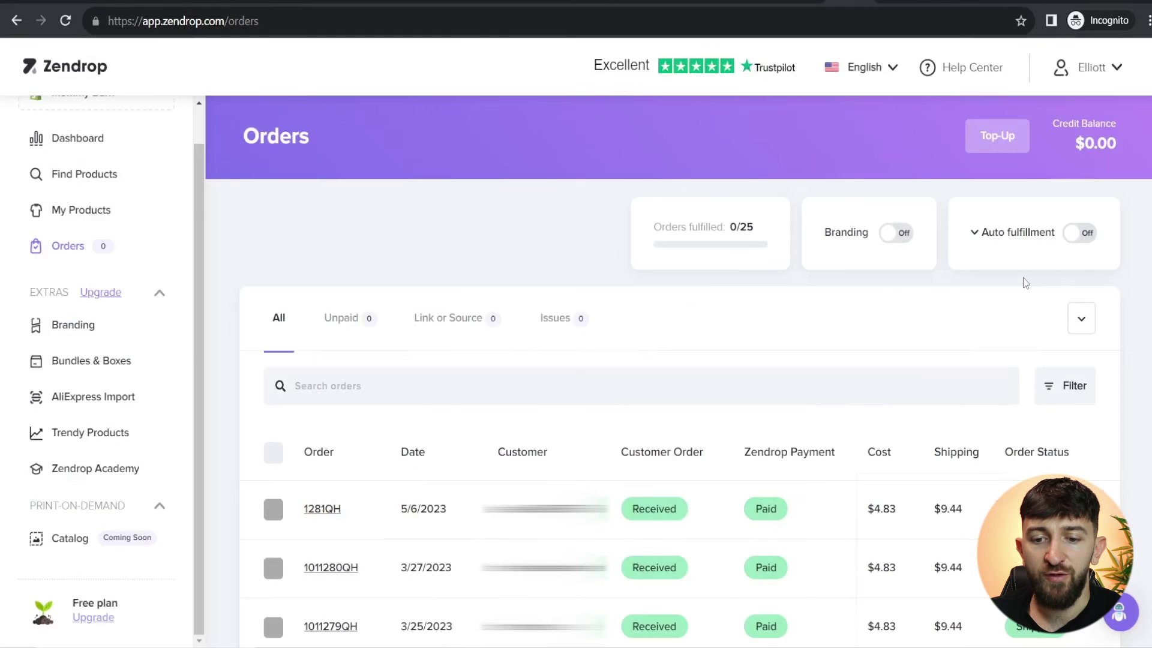
pyautogui.click(903, 234)
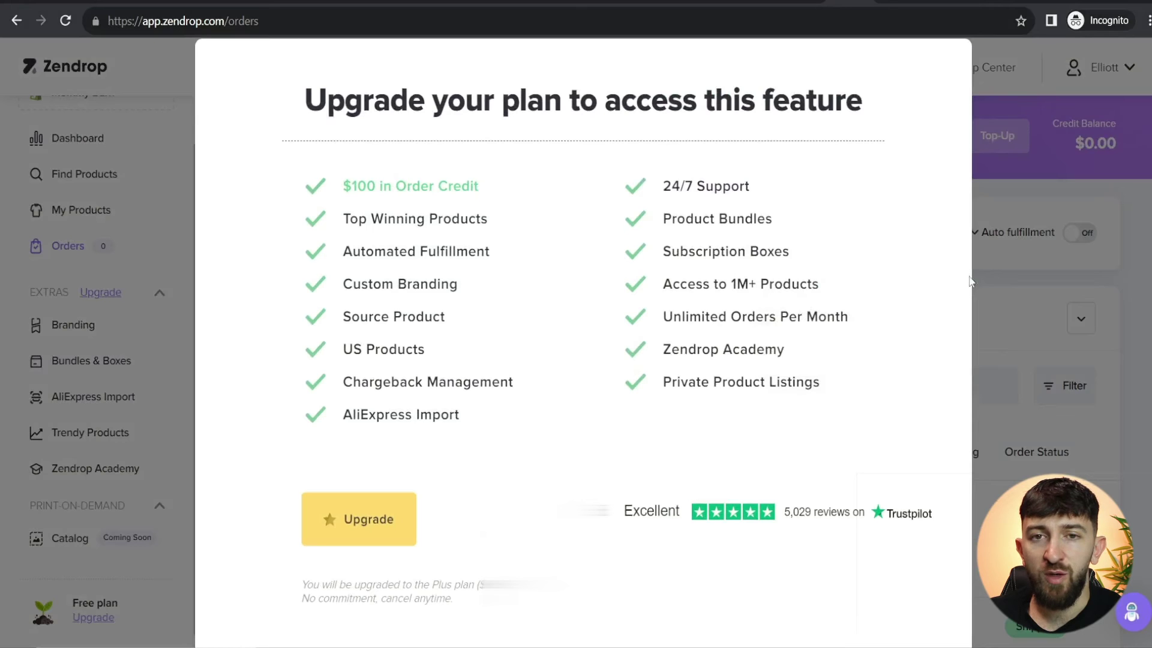
pyautogui.click(1001, 298)
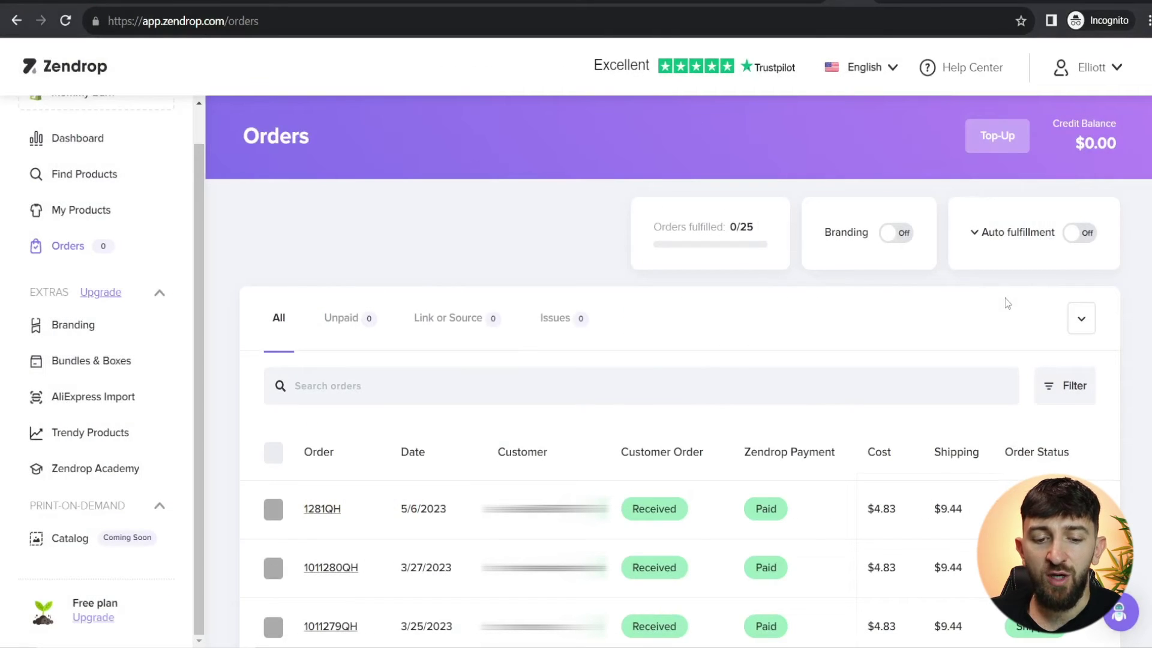
# Step: Expand the order dated 5/6/2023, open its package tracking link and examine the shipment history
pyautogui.click(720, 510)
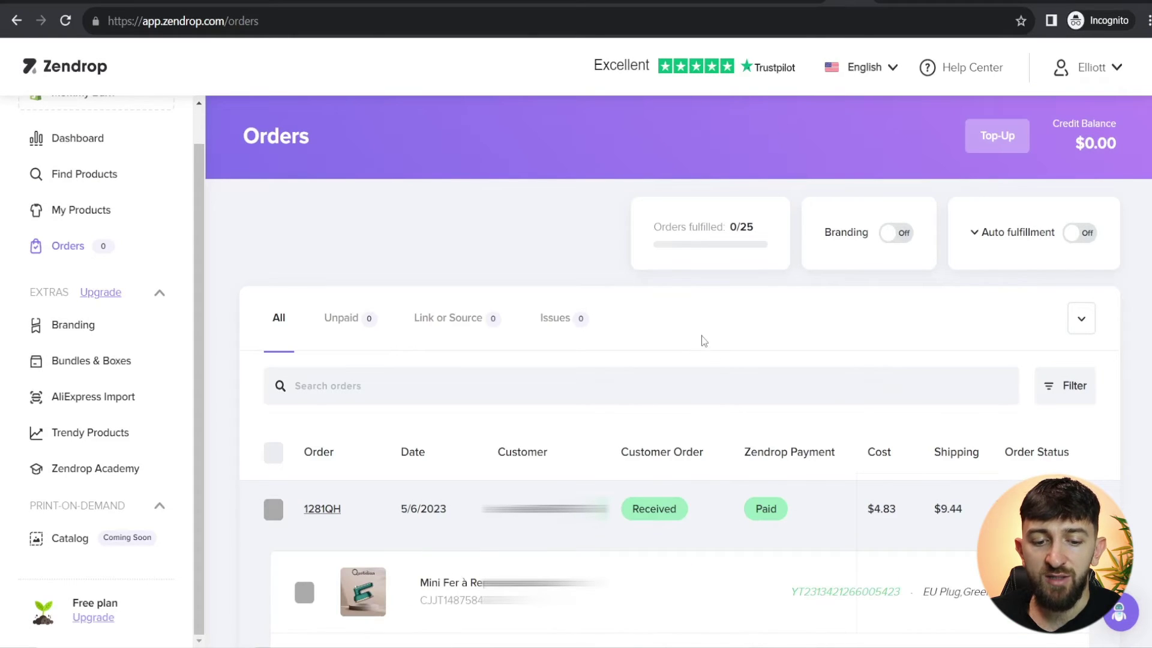
pyautogui.scroll(-2, 703, 340)
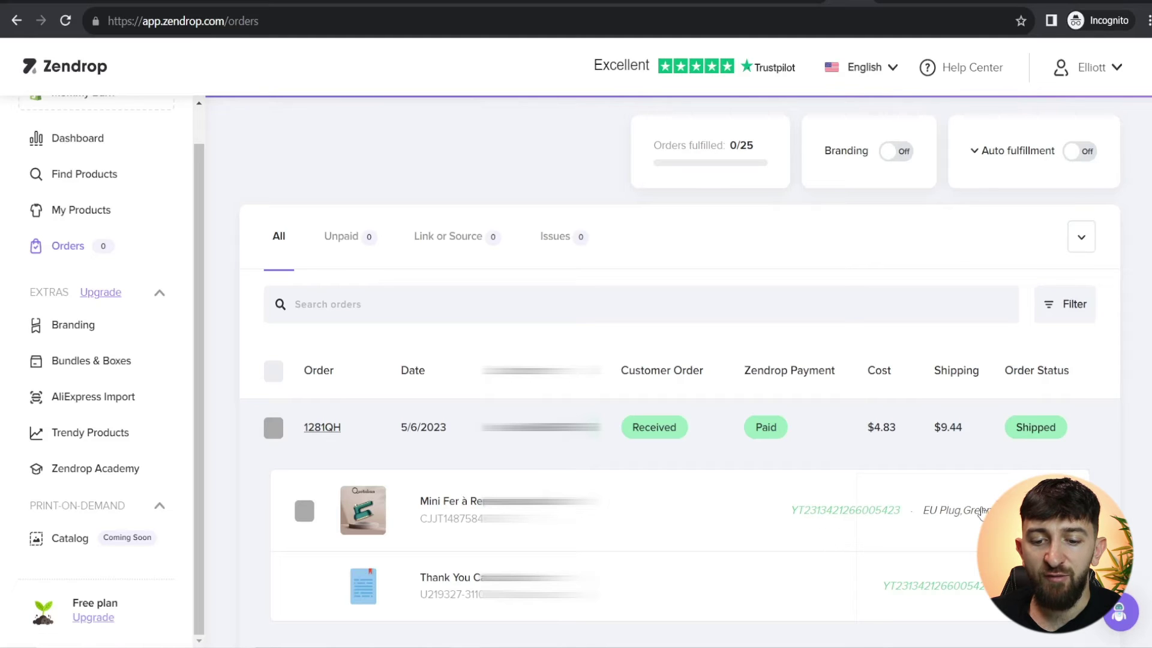
pyautogui.click(840, 516)
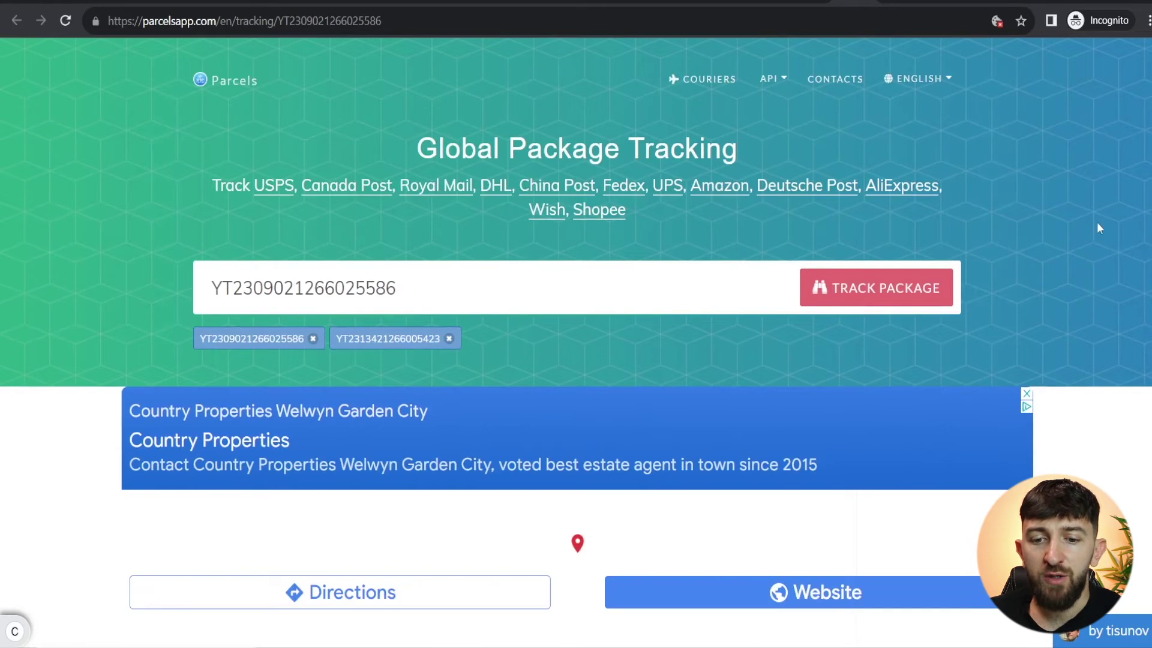
pyautogui.scroll(-15, 1091, 282)
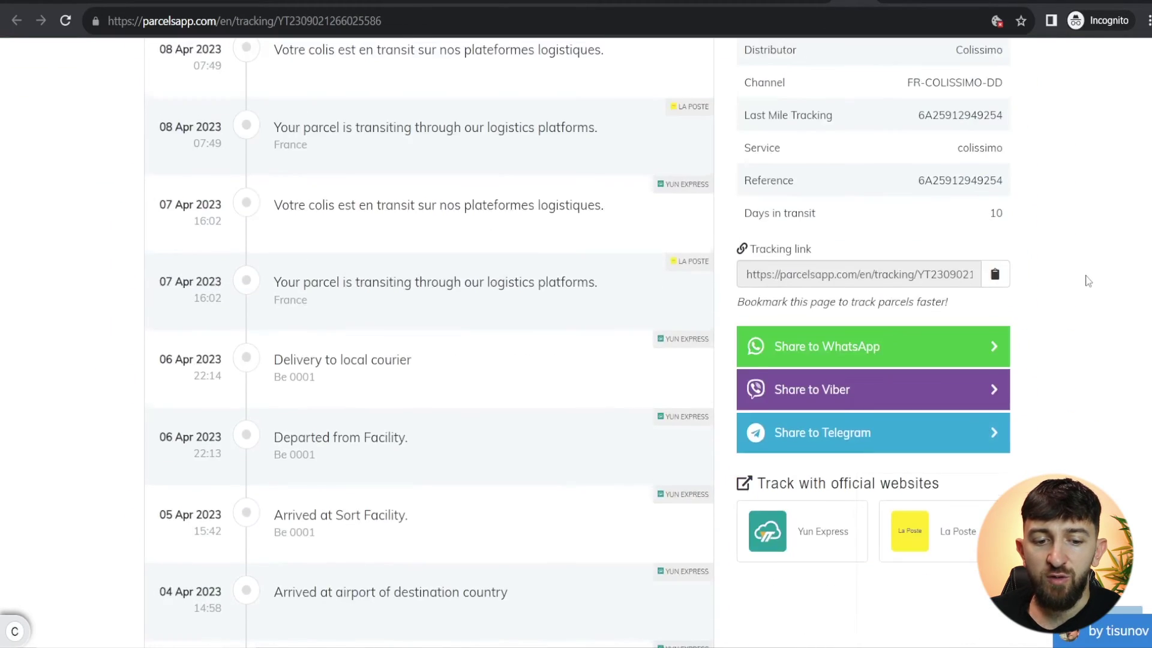
pyautogui.scroll(-1, 1087, 279)
pyautogui.scroll(-3, 1024, 327)
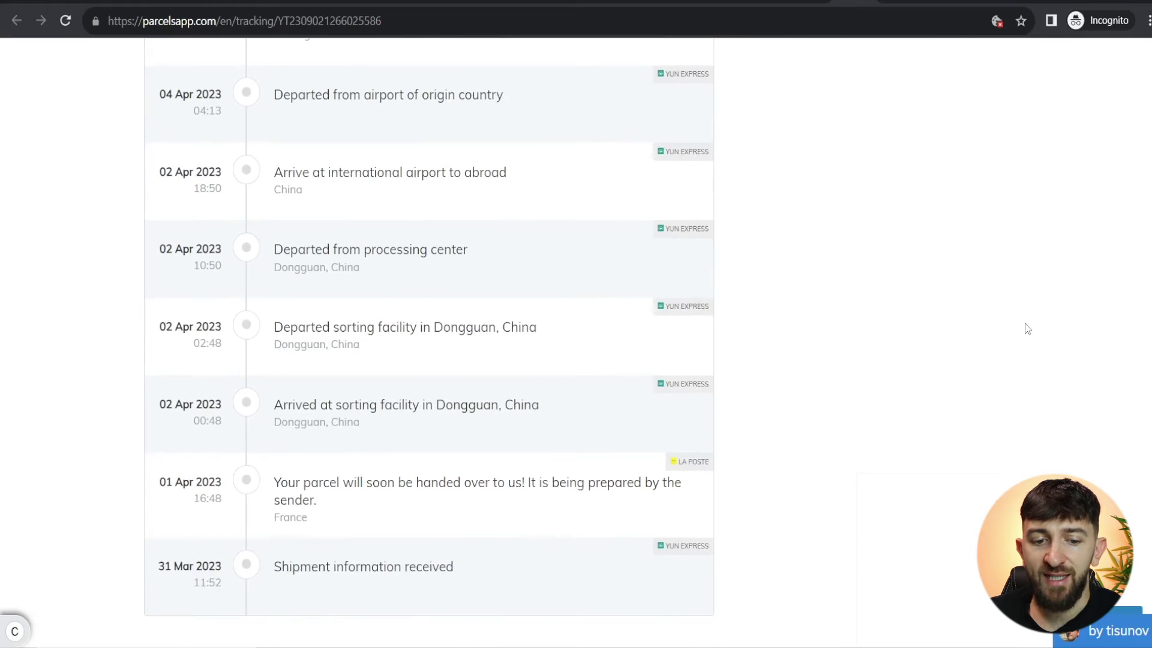
pyautogui.scroll(-1, 928, 370)
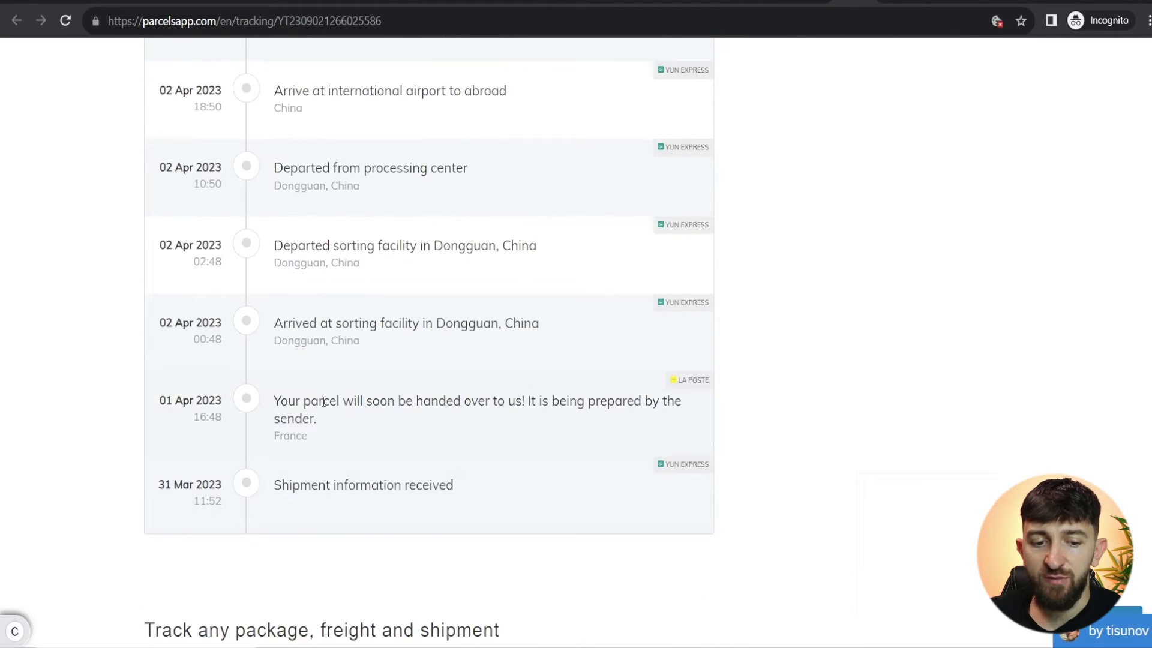
pyautogui.scroll(1, 396, 343)
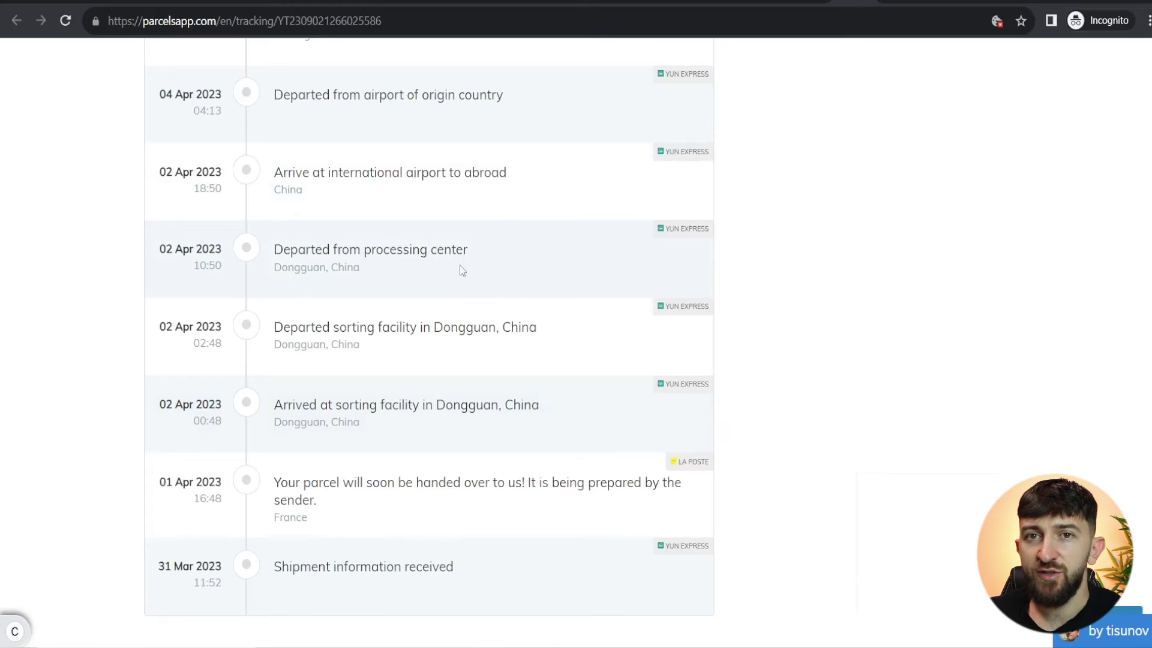
# Step: Return to the Zendrop orders page and view the payment methods for topping up the credit balance
pyautogui.click(810, 2)
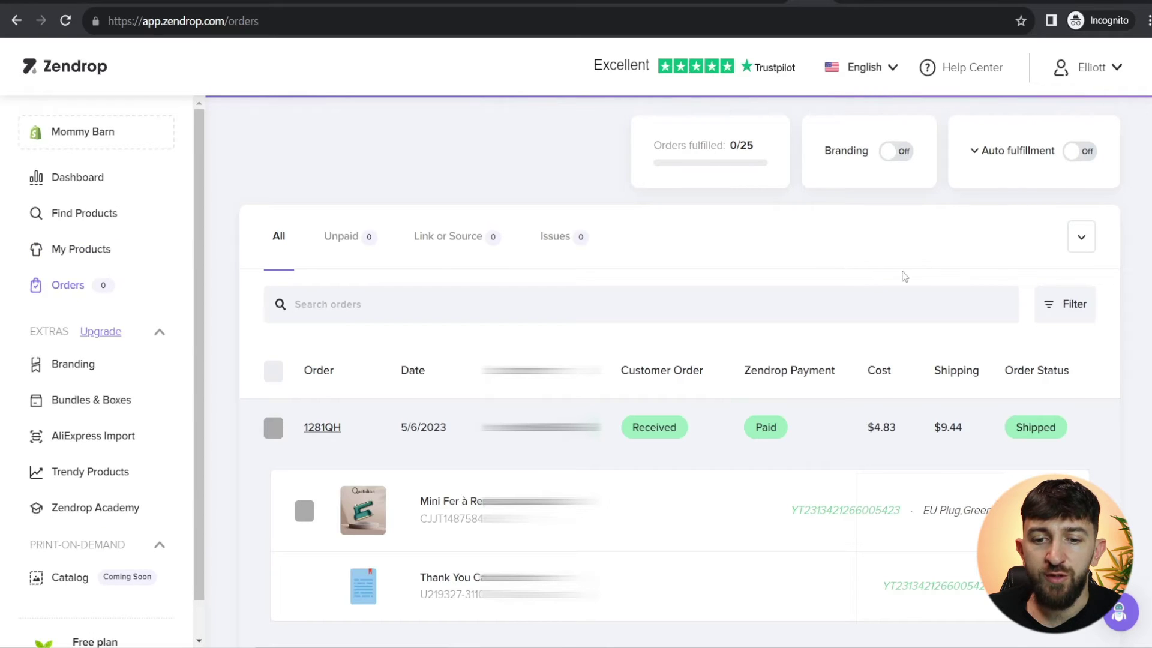
pyautogui.scroll(2, 905, 276)
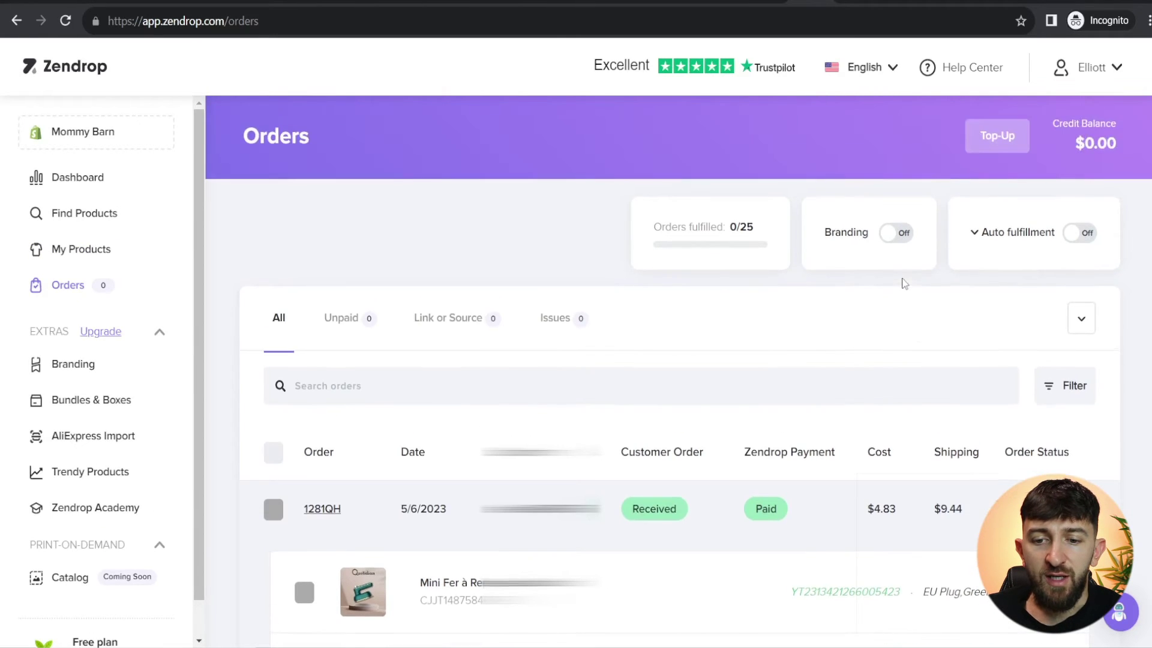
pyautogui.click(996, 139)
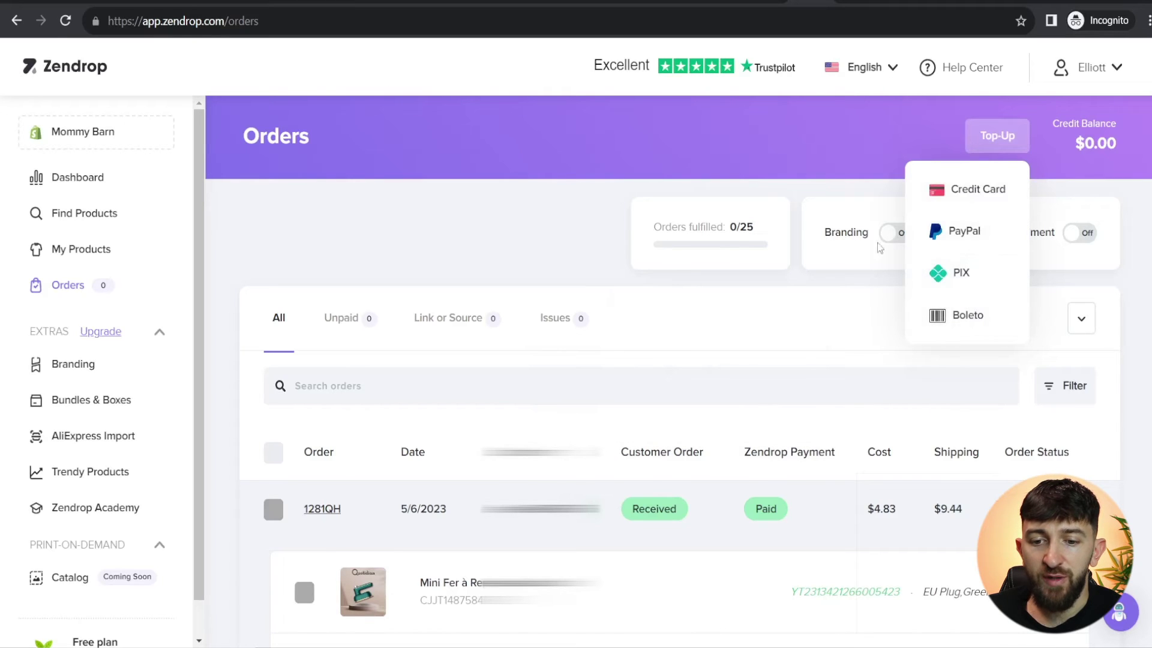
pyautogui.click(489, 226)
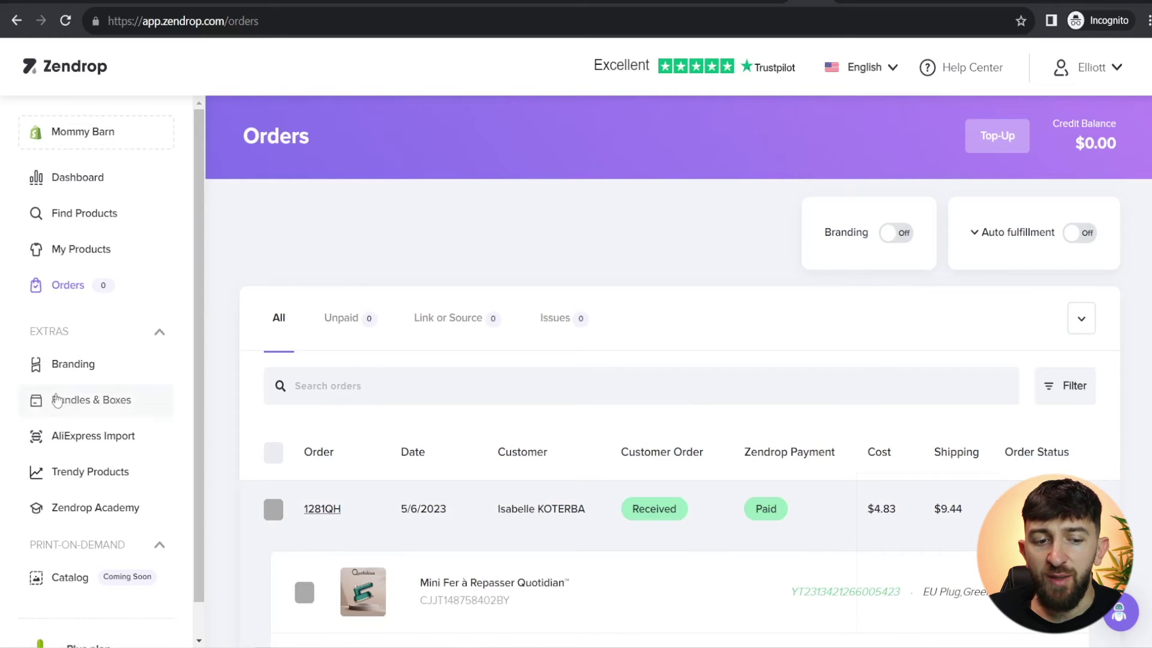
# Step: Turn on Branding for the store and examine the Classic thank you card's logo, heading and message fields
pyautogui.click(73, 376)
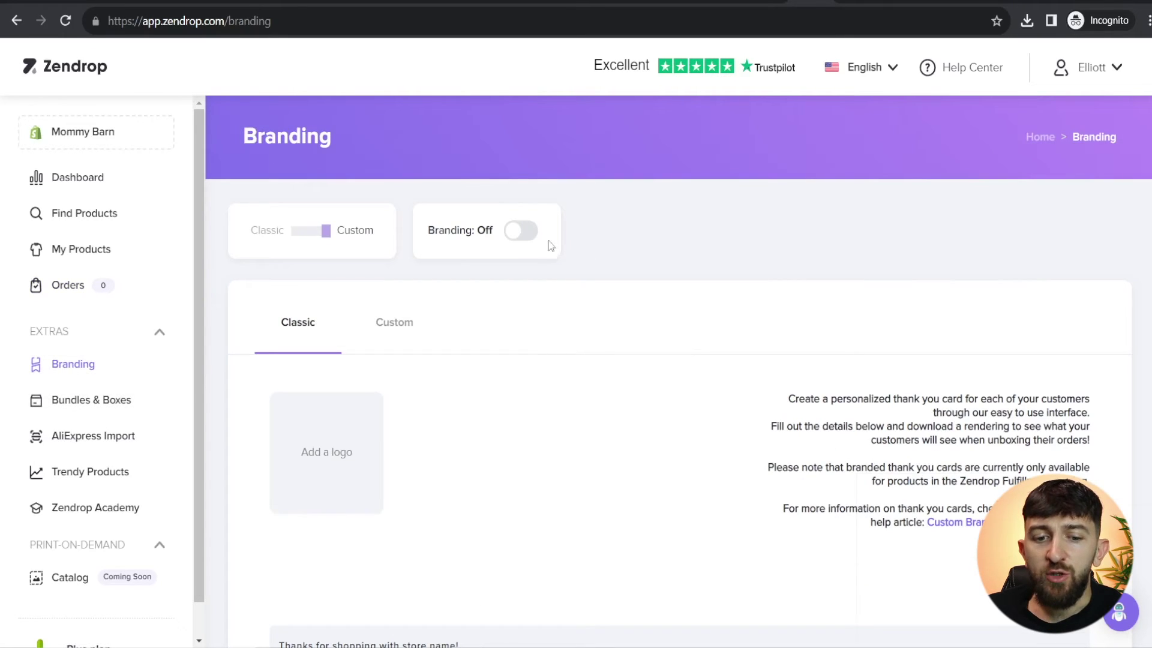
pyautogui.click(521, 234)
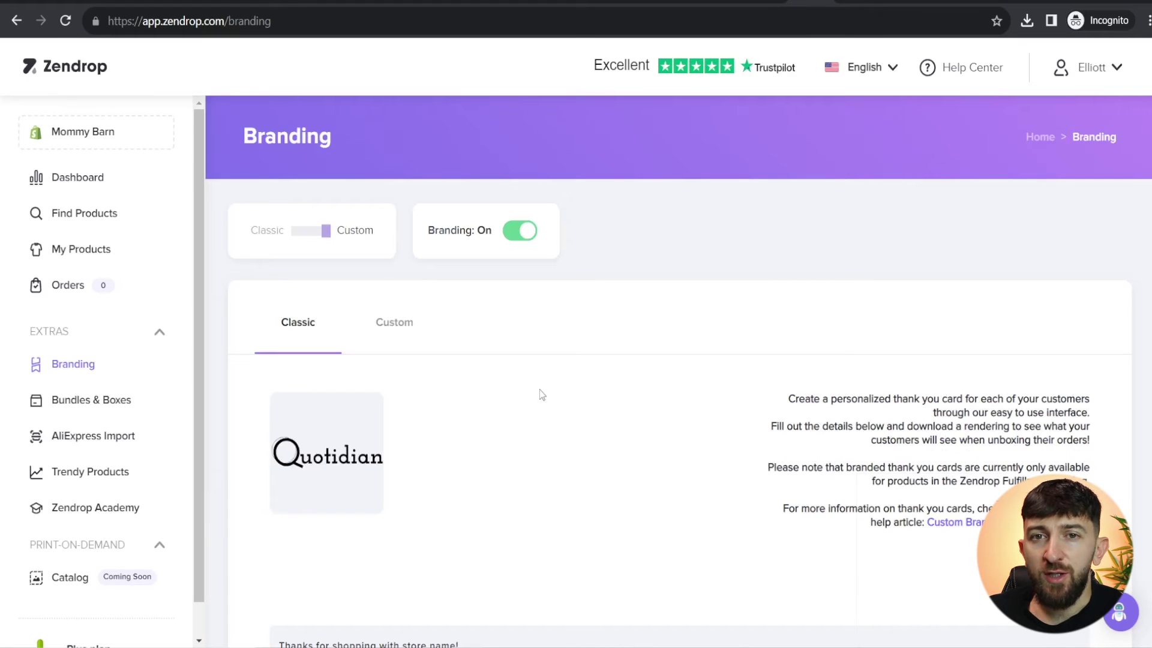
pyautogui.scroll(-4, 540, 393)
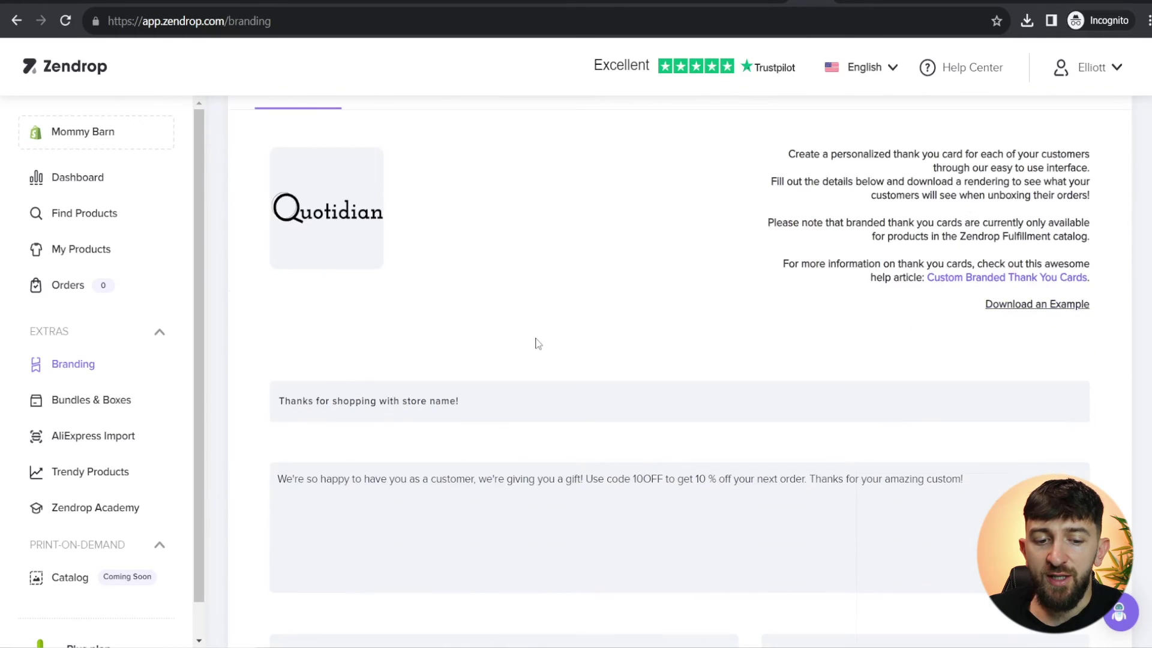
pyautogui.scroll(-1, 519, 284)
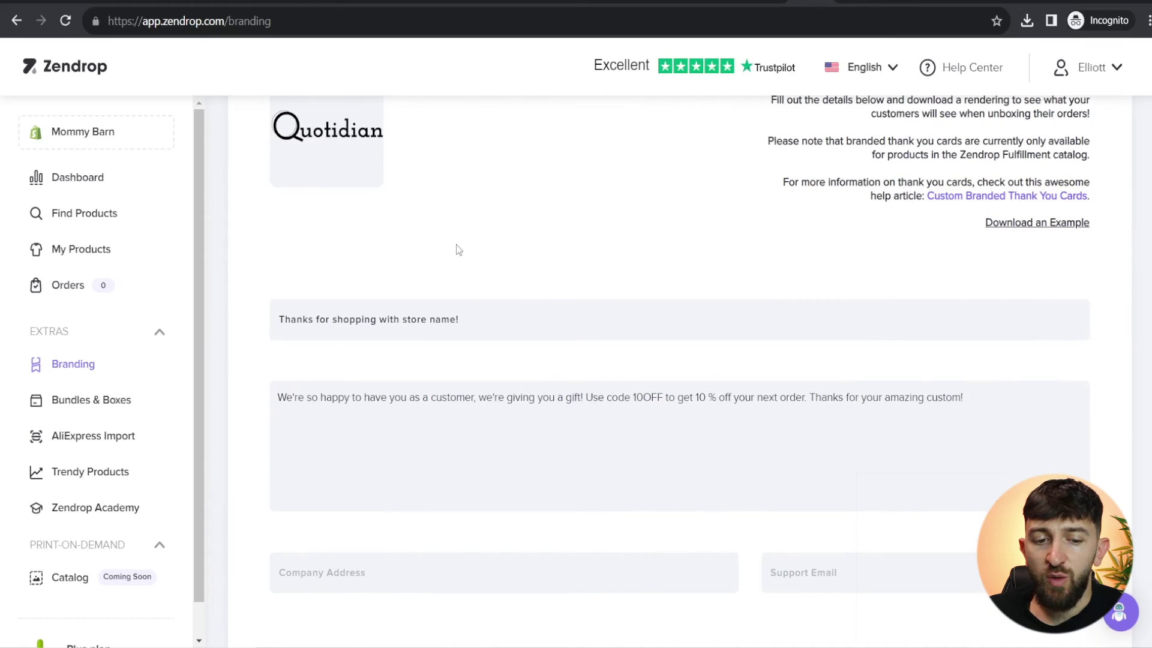
pyautogui.scroll(-1, 419, 258)
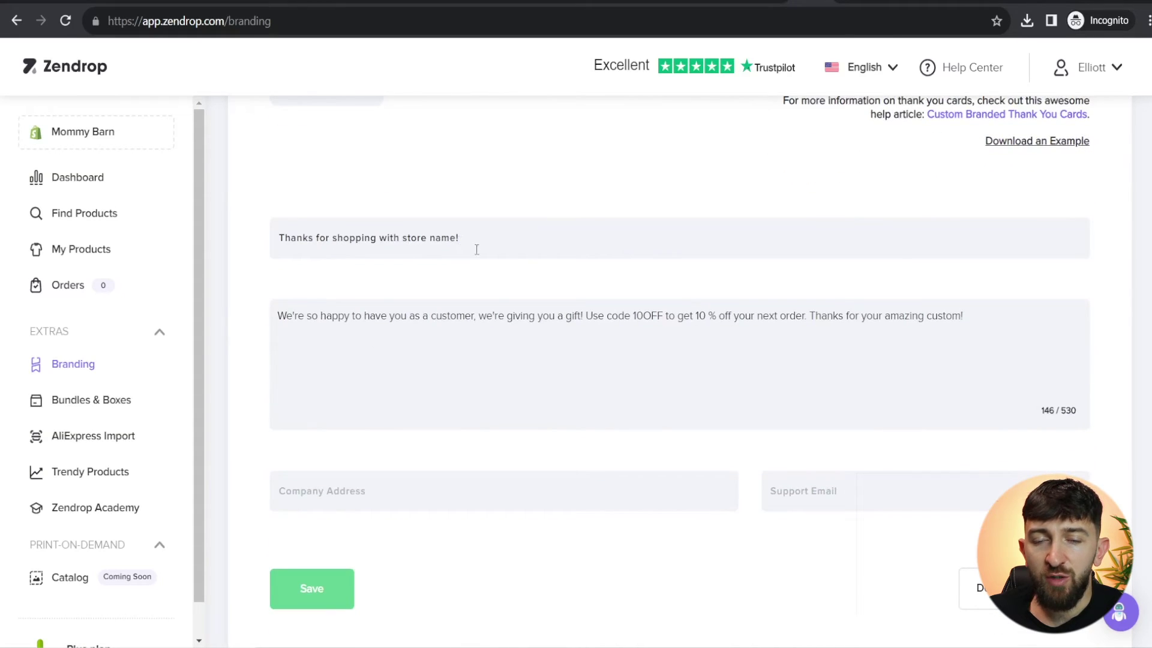
# Step: Save the Classic thank you card and view the Custom card design with its upload requirements
pyautogui.scroll(-1, 489, 270)
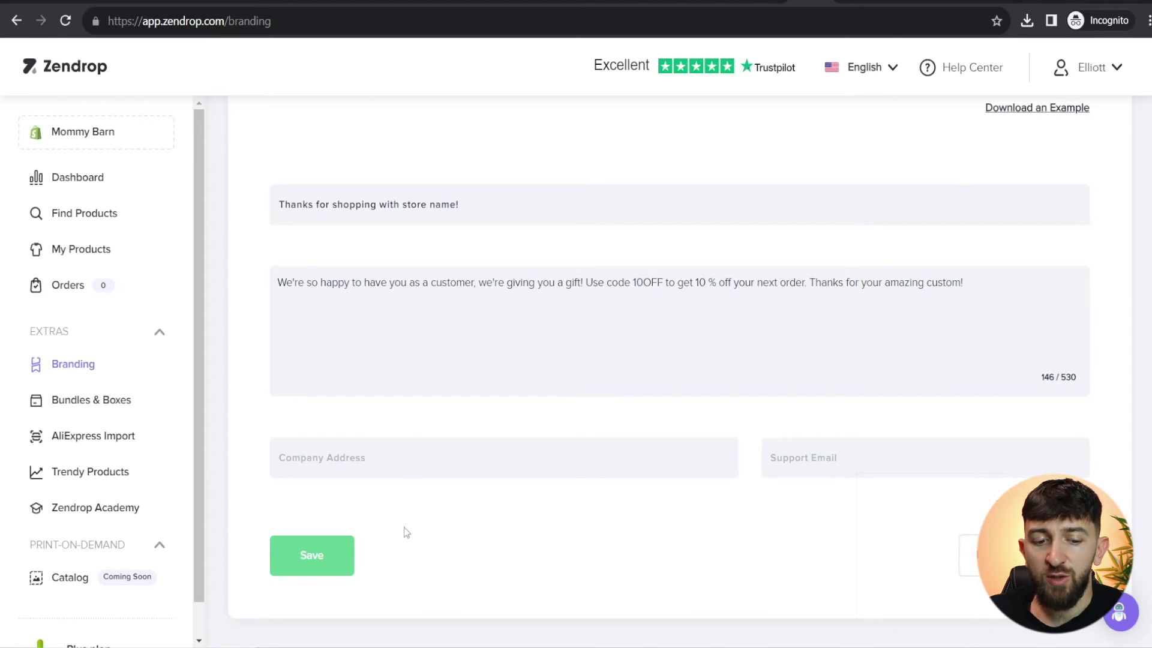
pyautogui.click(318, 558)
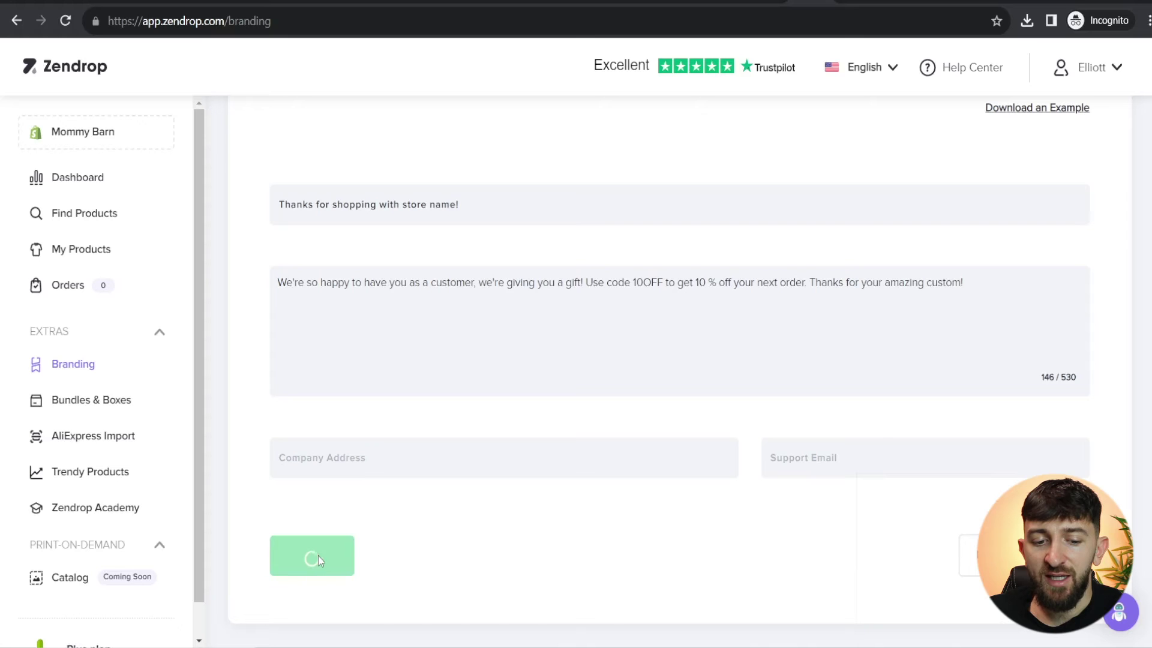
pyautogui.scroll(7, 490, 474)
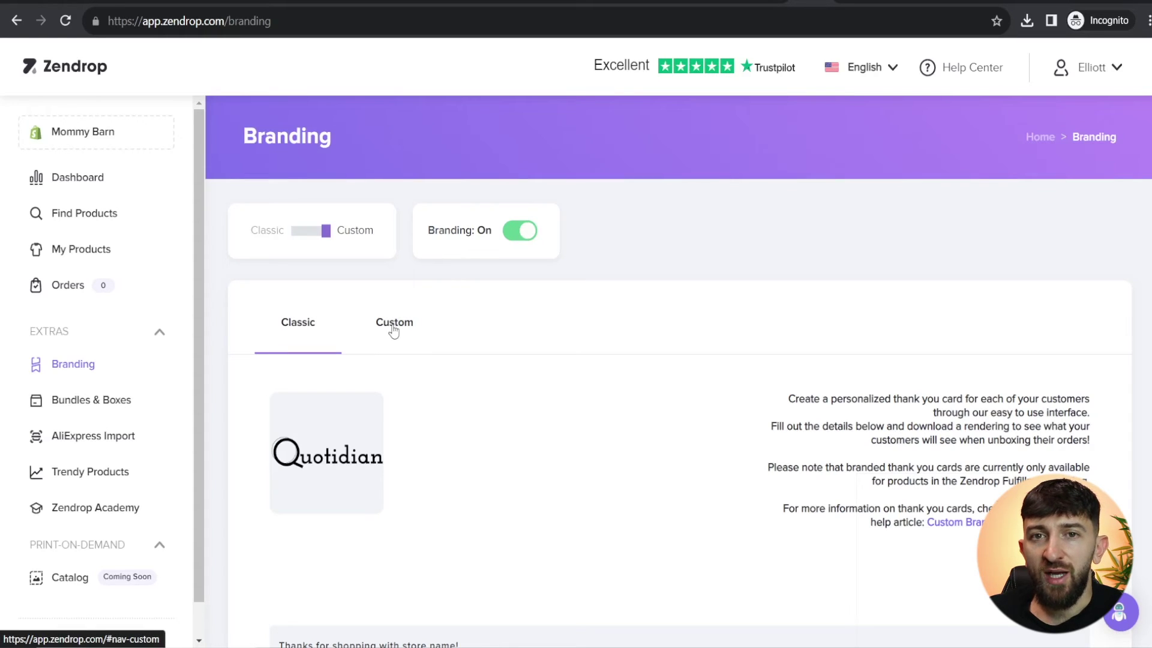
pyautogui.click(394, 327)
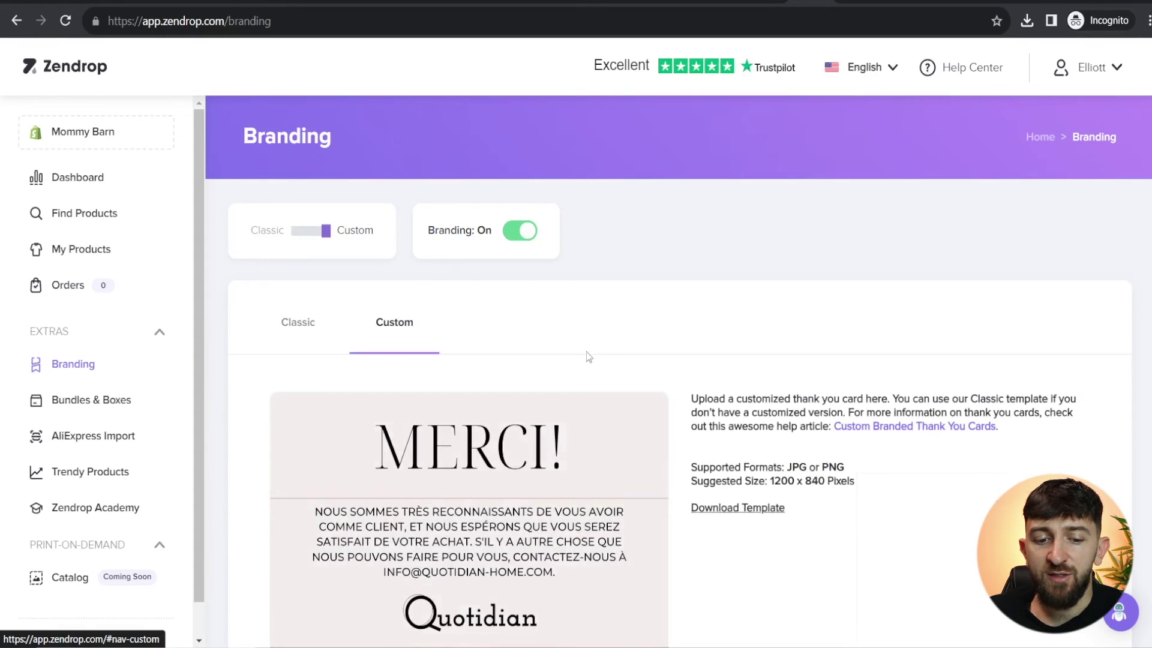
pyautogui.scroll(-1, 586, 351)
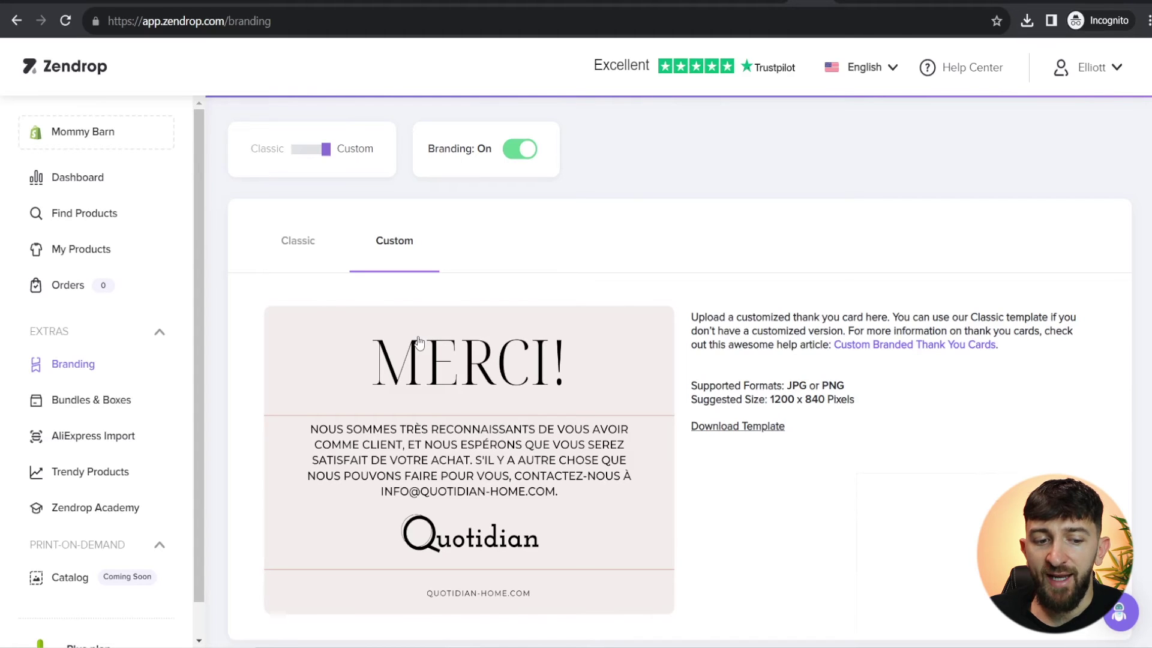
# Step: Start a product bundle, search for "bath toy", and select 1Set Bath Toys Set Kid Swaddle Wrap and Baby Bath Toys
pyautogui.click(90, 406)
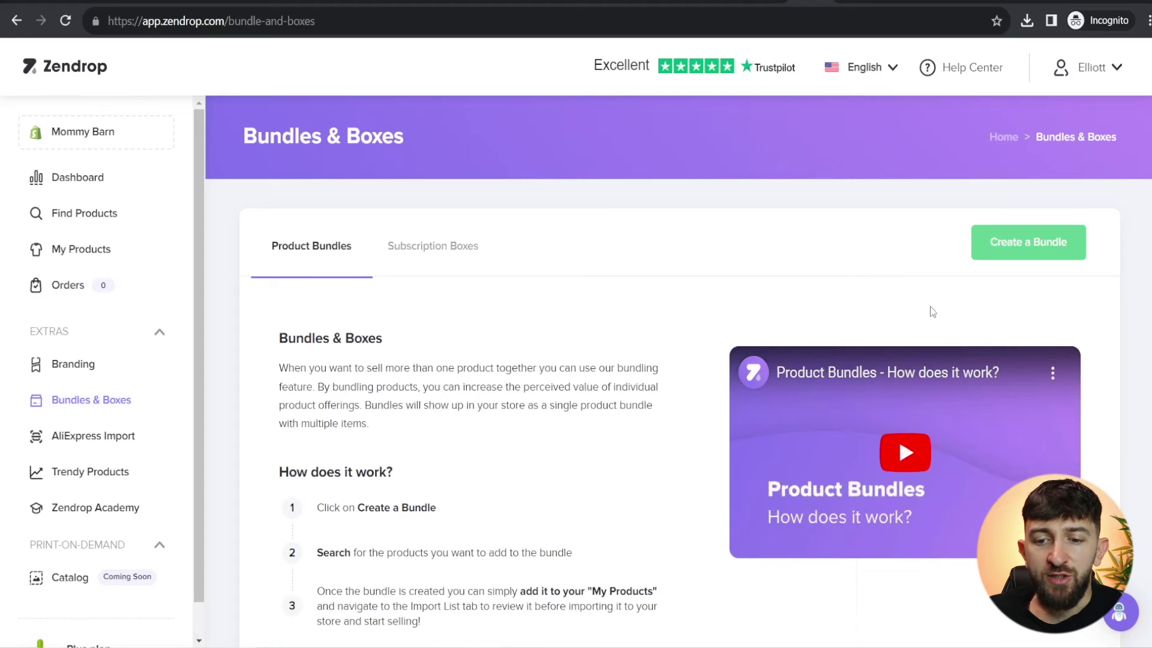
pyautogui.click(1026, 243)
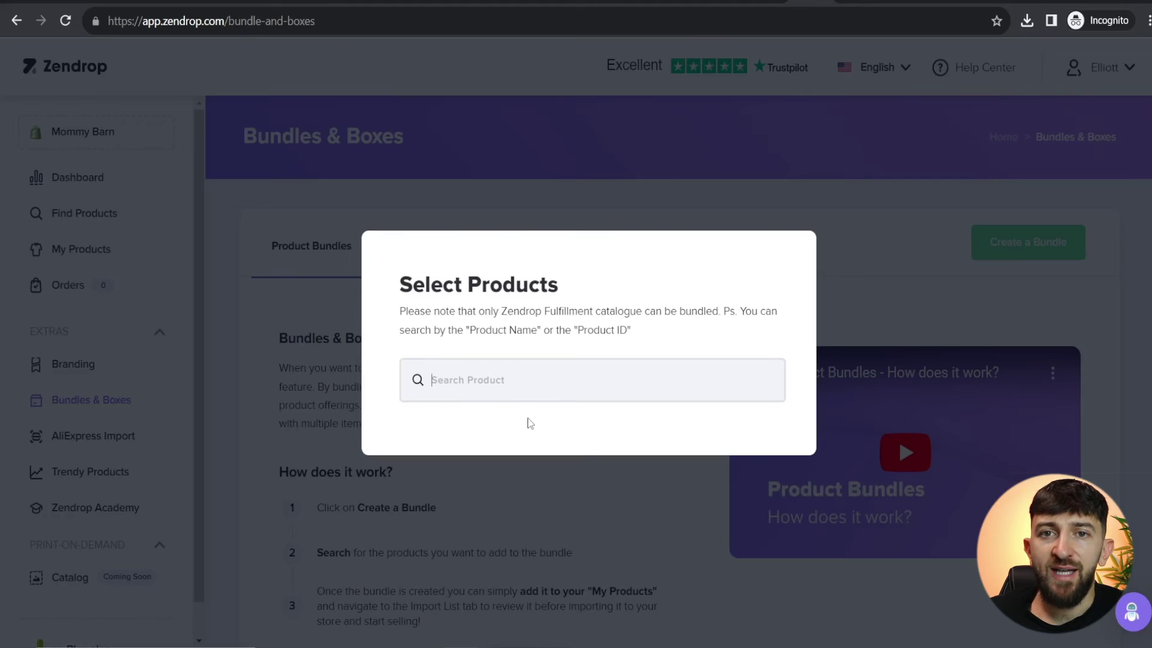
pyautogui.click(497, 393)
pyautogui.write('bath toy')
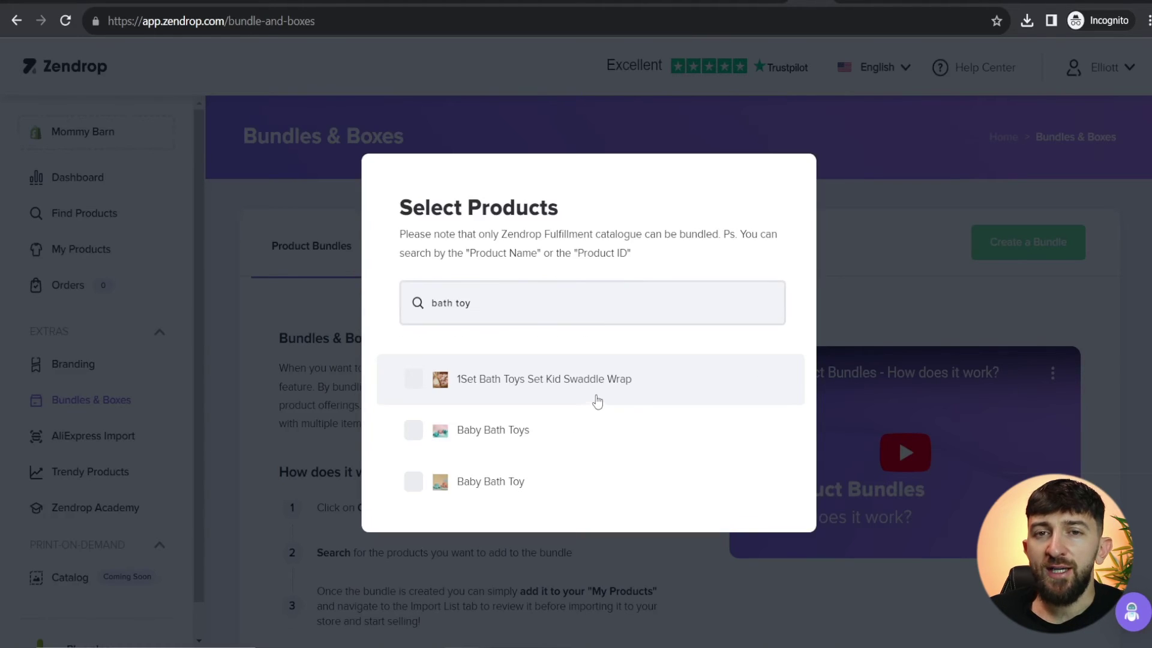
pyautogui.click(411, 380)
pyautogui.click(414, 397)
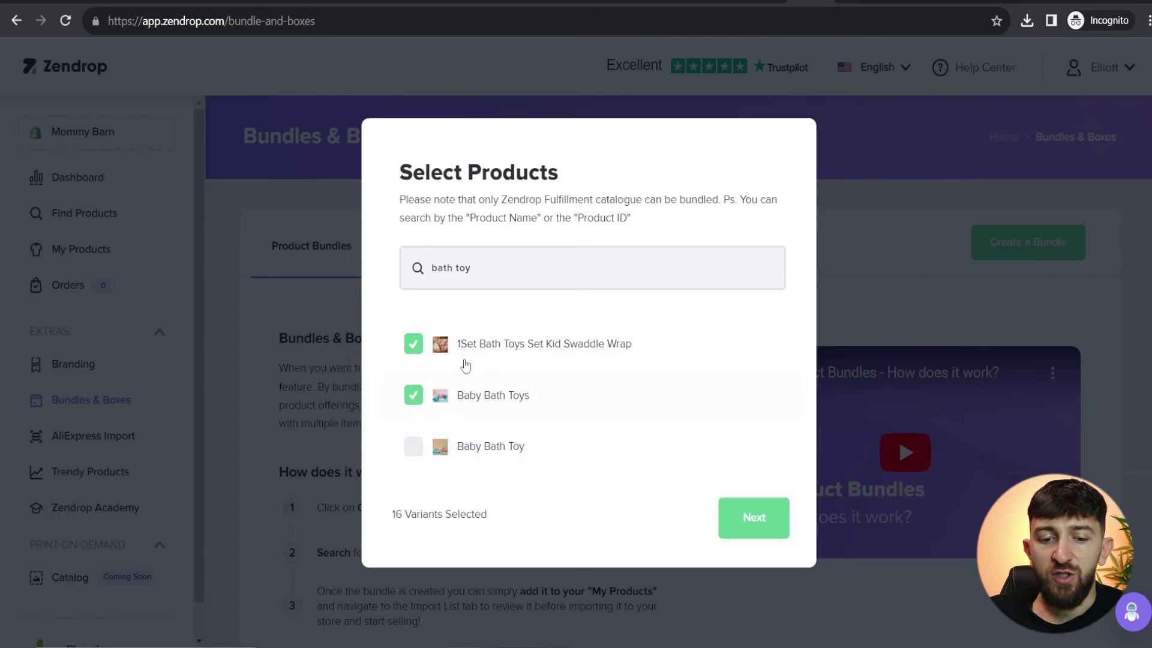
# Step: Name the bundle "Bath Toy Bundle", set the 7PCS Rabbit Set variant to 2 units, and create the bundle
pyautogui.click(771, 522)
pyautogui.click(556, 153)
pyautogui.write('Bath Toy Bundle')
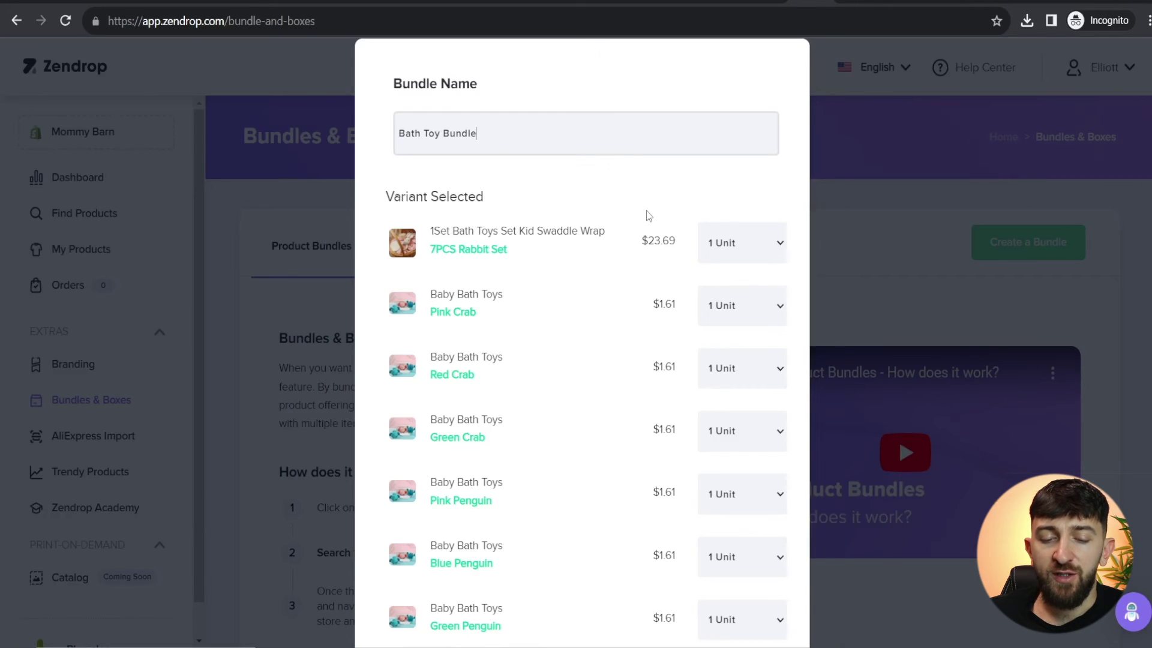
pyautogui.click(753, 240)
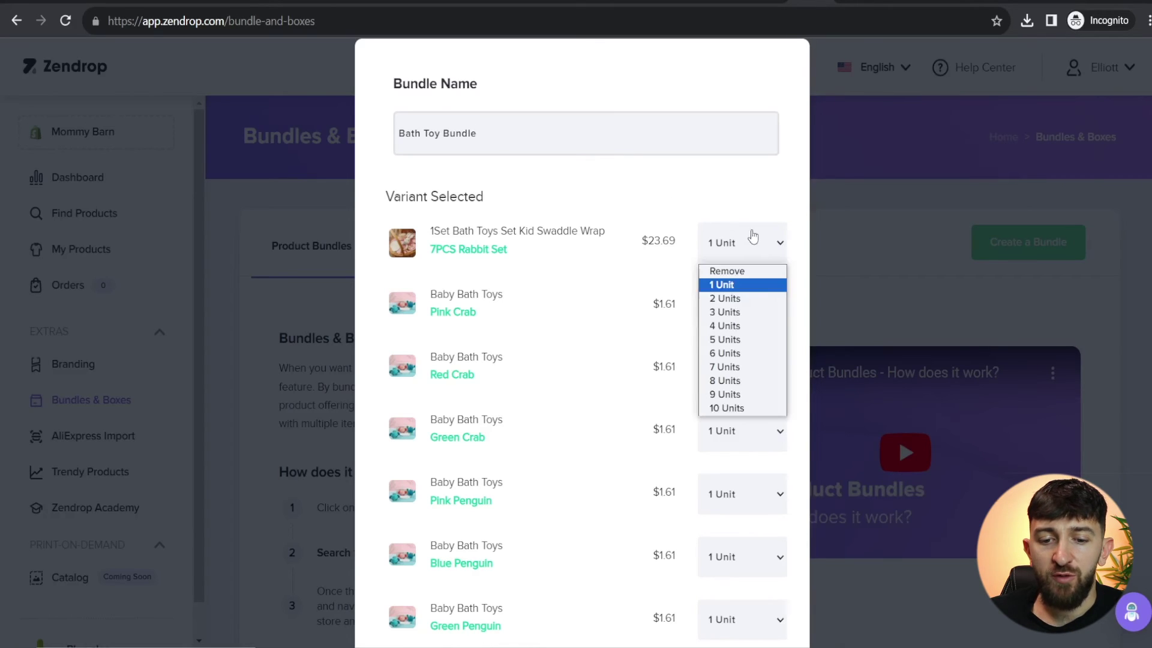
pyautogui.click(726, 298)
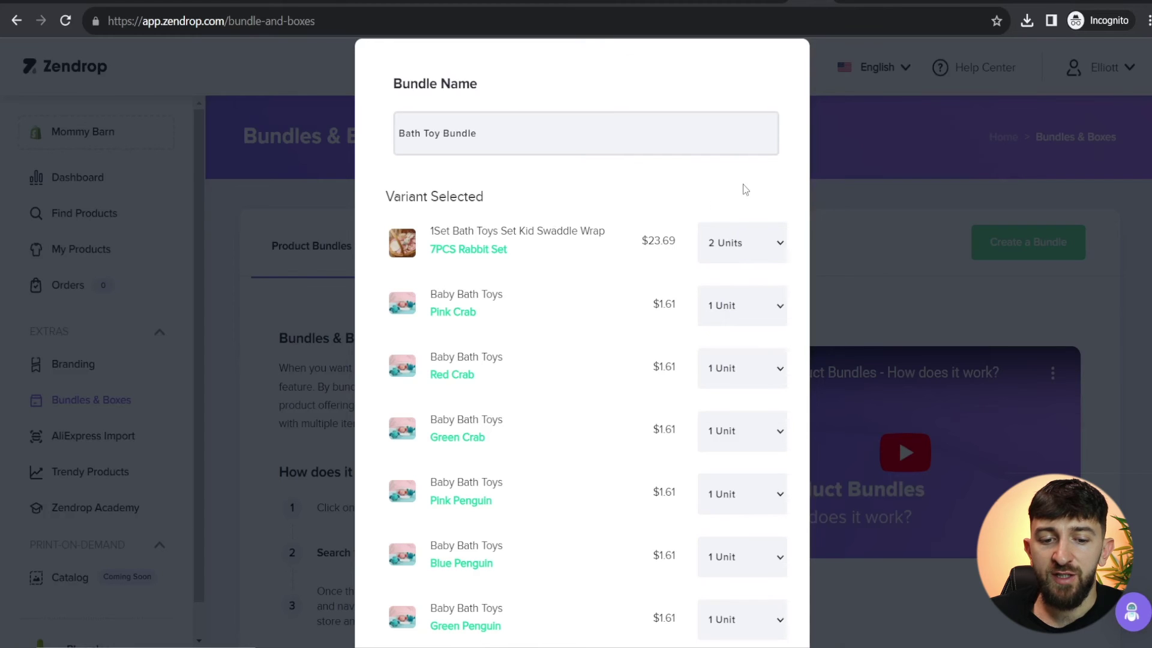
pyautogui.scroll(-6, 664, 221)
pyautogui.scroll(-4, 666, 220)
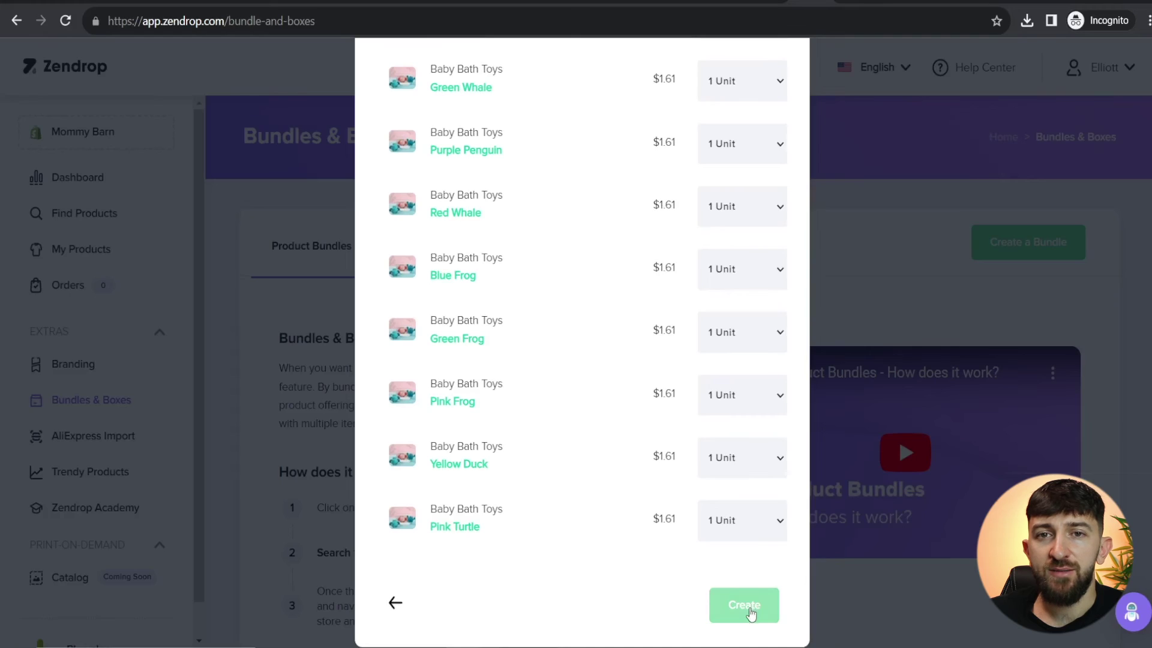
pyautogui.click(749, 607)
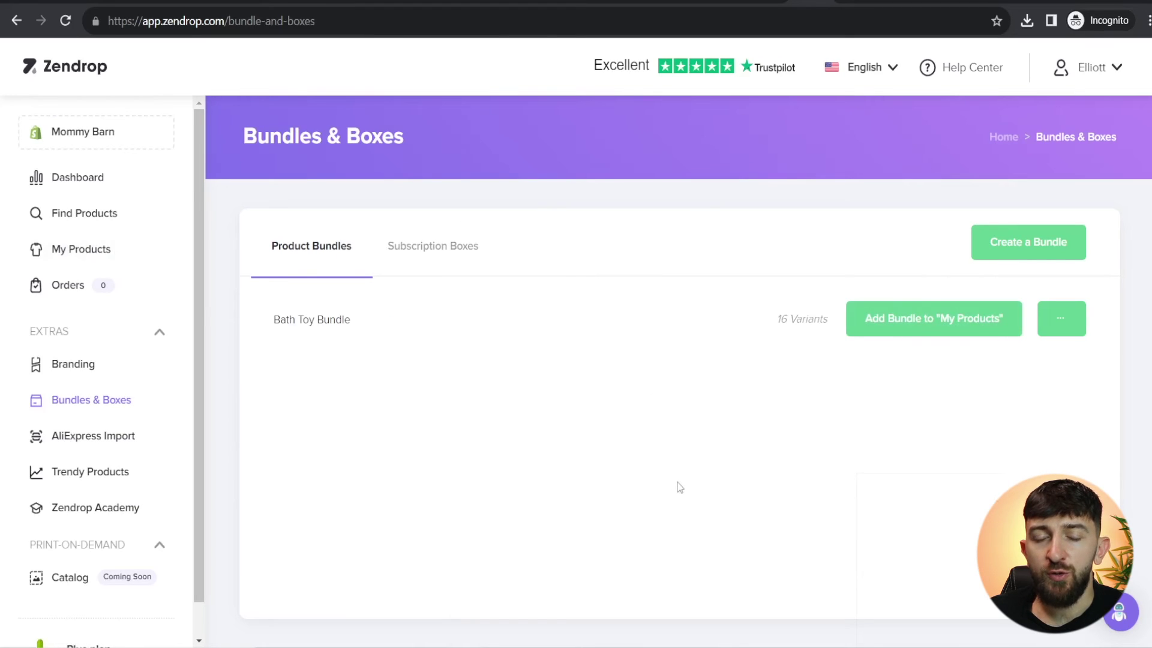
# Step: Add the Bath Toy Bundle to My Products and open its listing for review
pyautogui.click(934, 318)
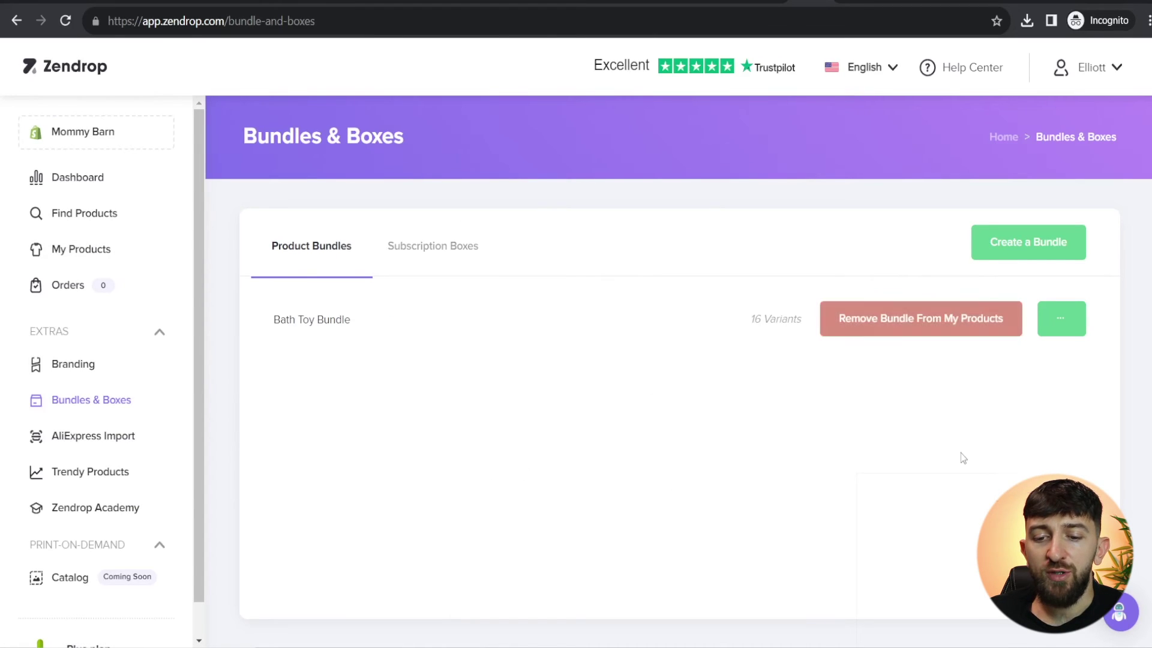
pyautogui.click(71, 251)
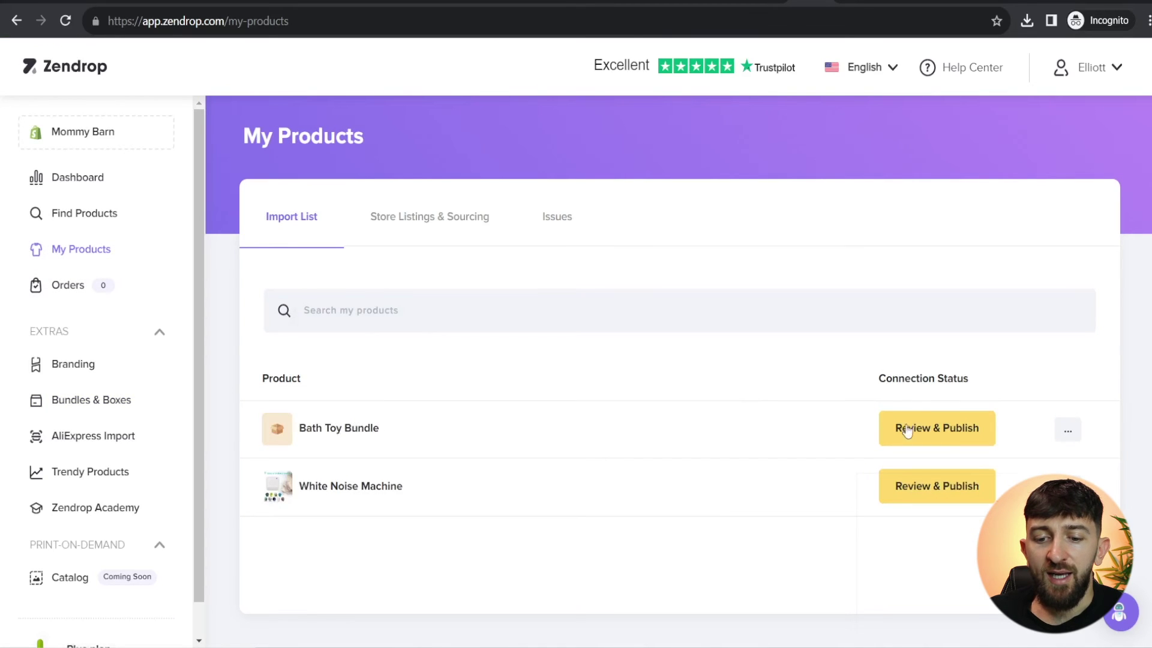
pyautogui.click(944, 434)
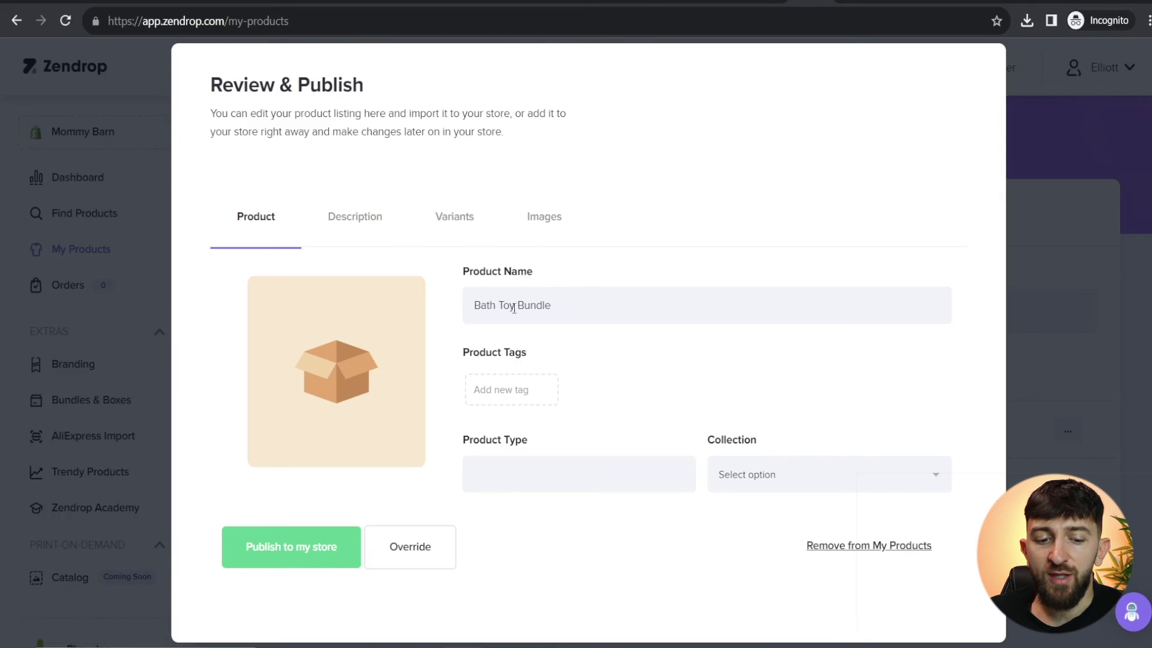
# Step: Examine the Bath Toy Bundle listing's description, variant pricing, images and product details, and close the review
pyautogui.click(357, 229)
pyautogui.click(448, 231)
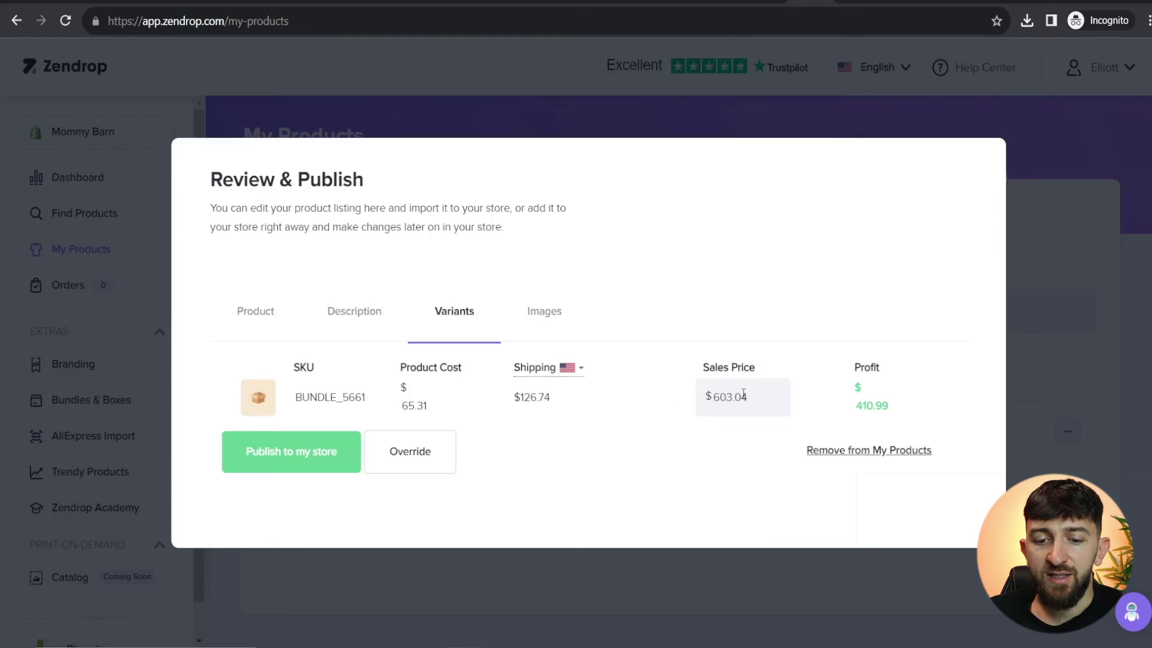
pyautogui.click(546, 312)
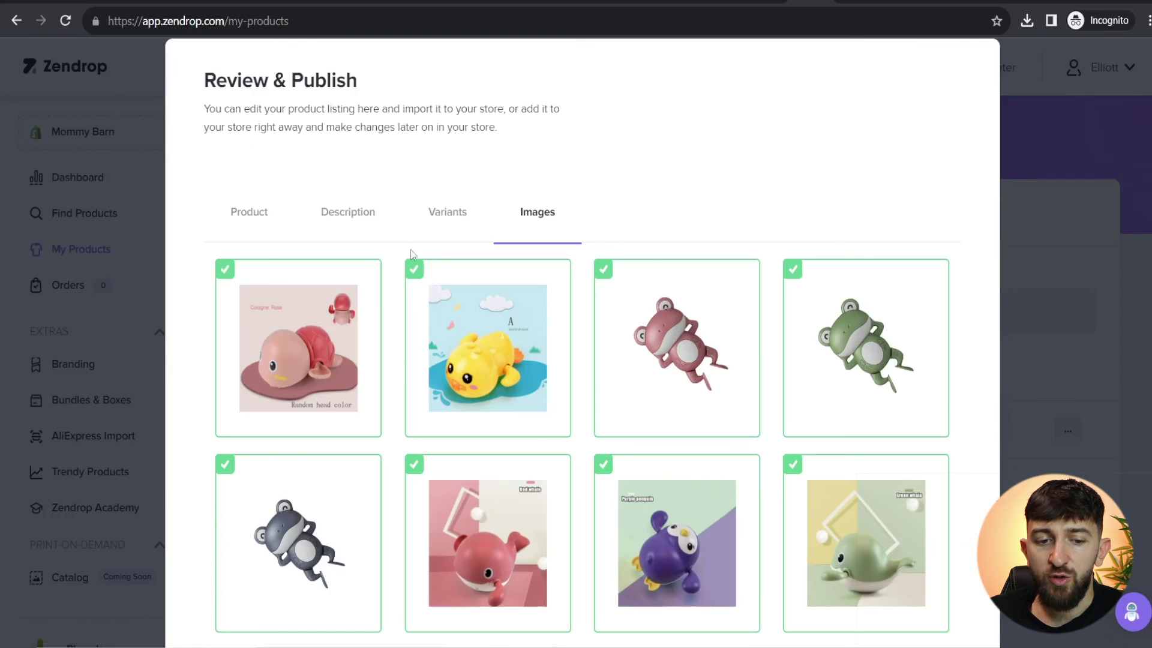
pyautogui.click(262, 228)
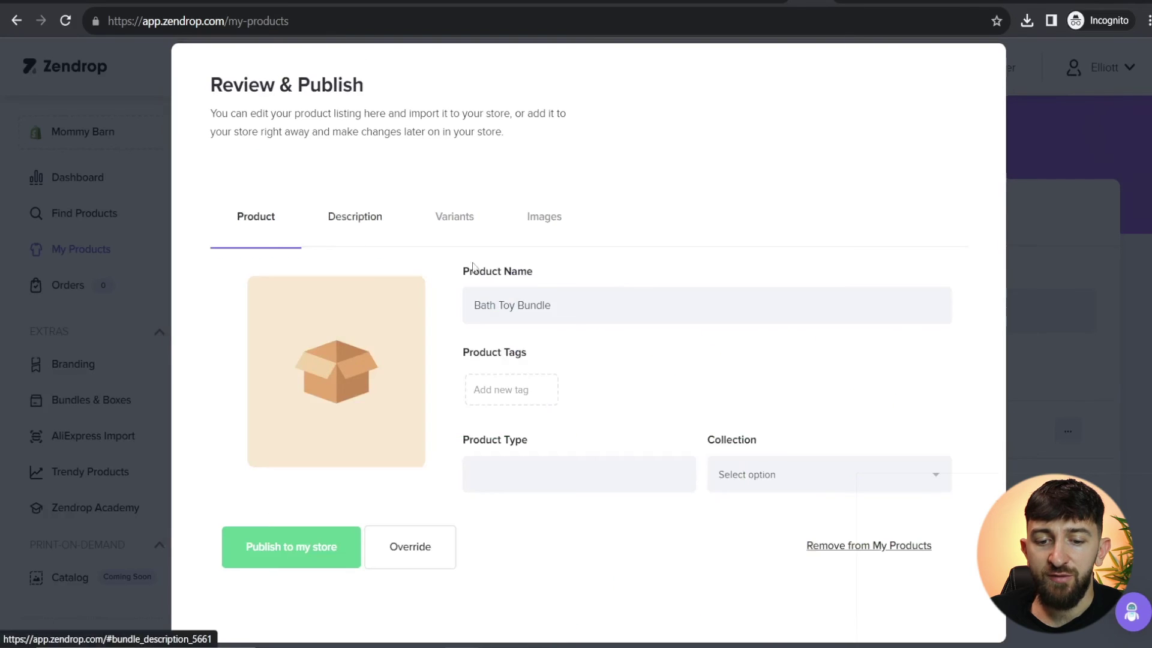
pyautogui.click(297, 548)
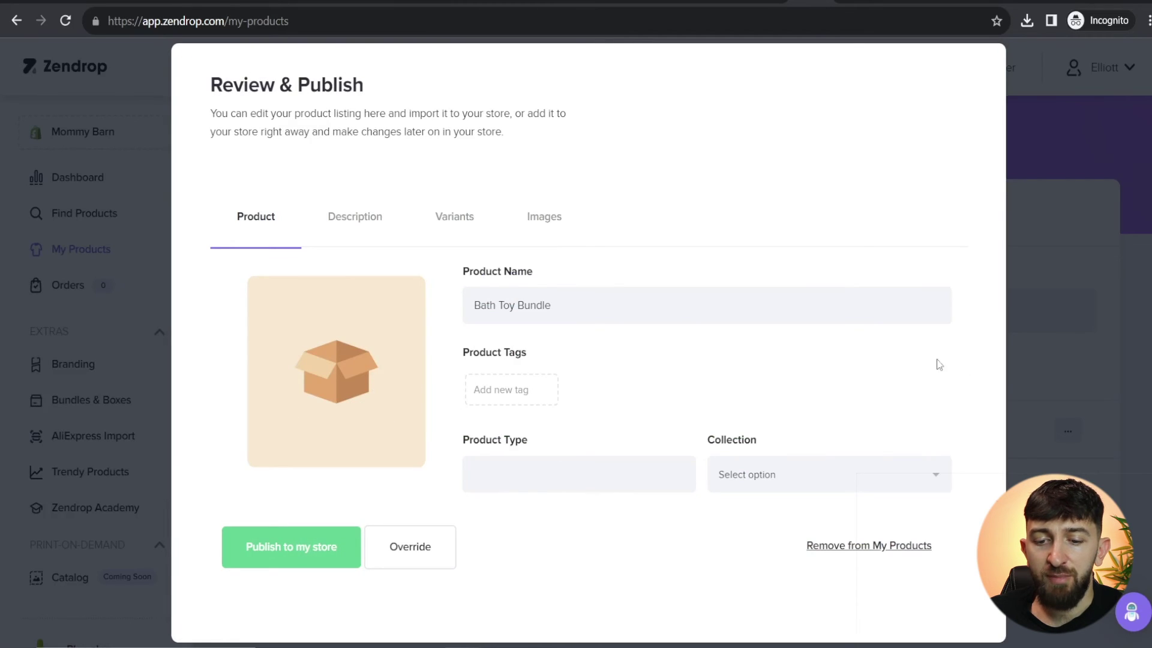
pyautogui.click(1033, 378)
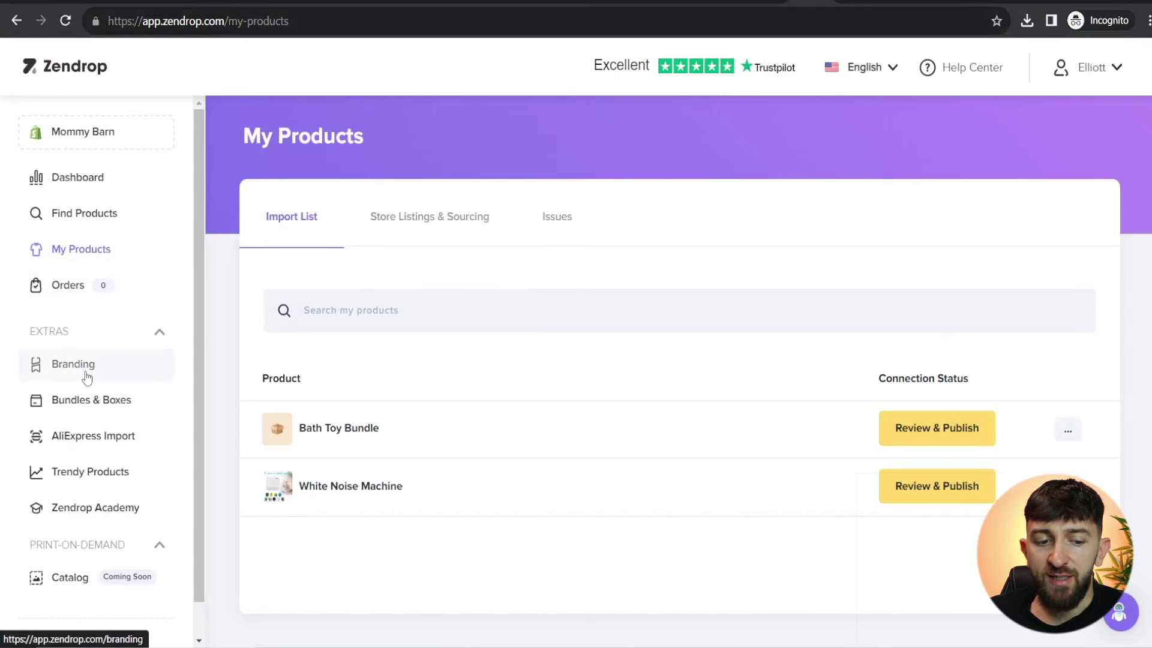
# Step: Remove the Bath Toy Bundle from My Products and delete it from the product bundles
pyautogui.click(88, 398)
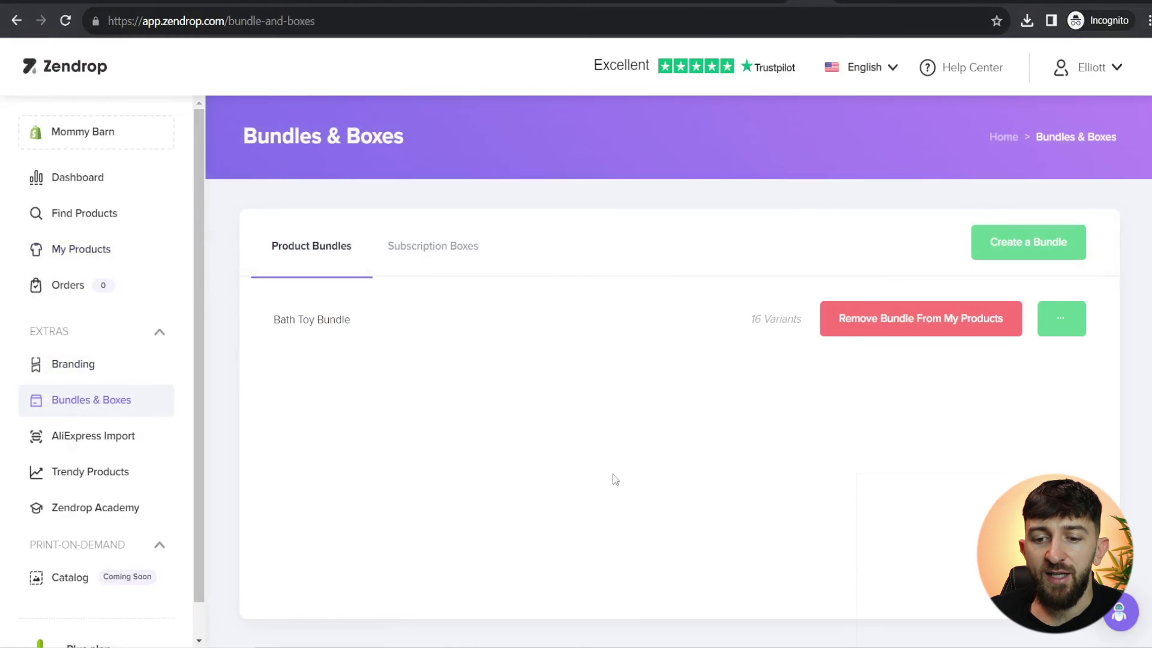
pyautogui.click(917, 325)
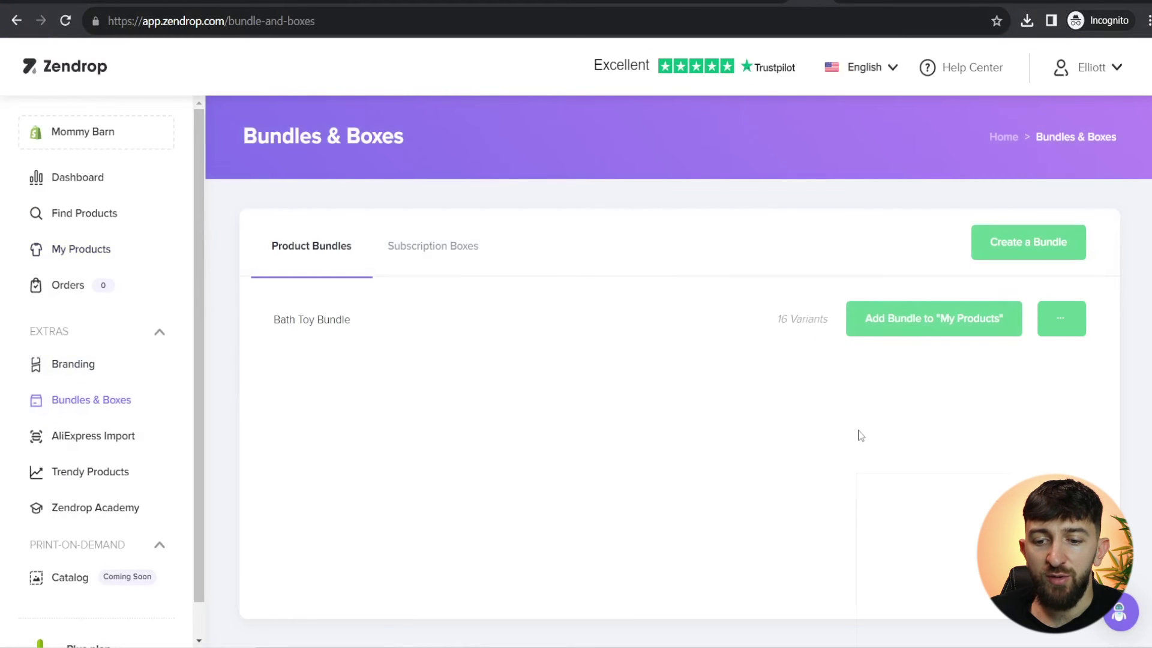
pyautogui.click(1074, 326)
pyautogui.click(1059, 447)
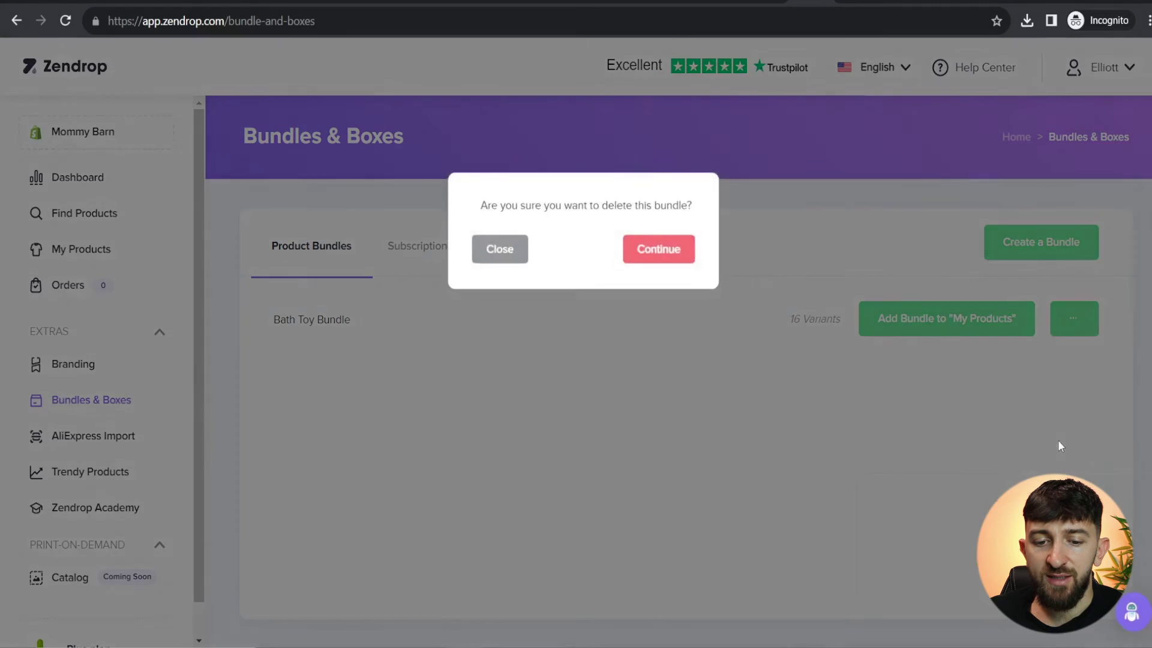
pyautogui.click(646, 242)
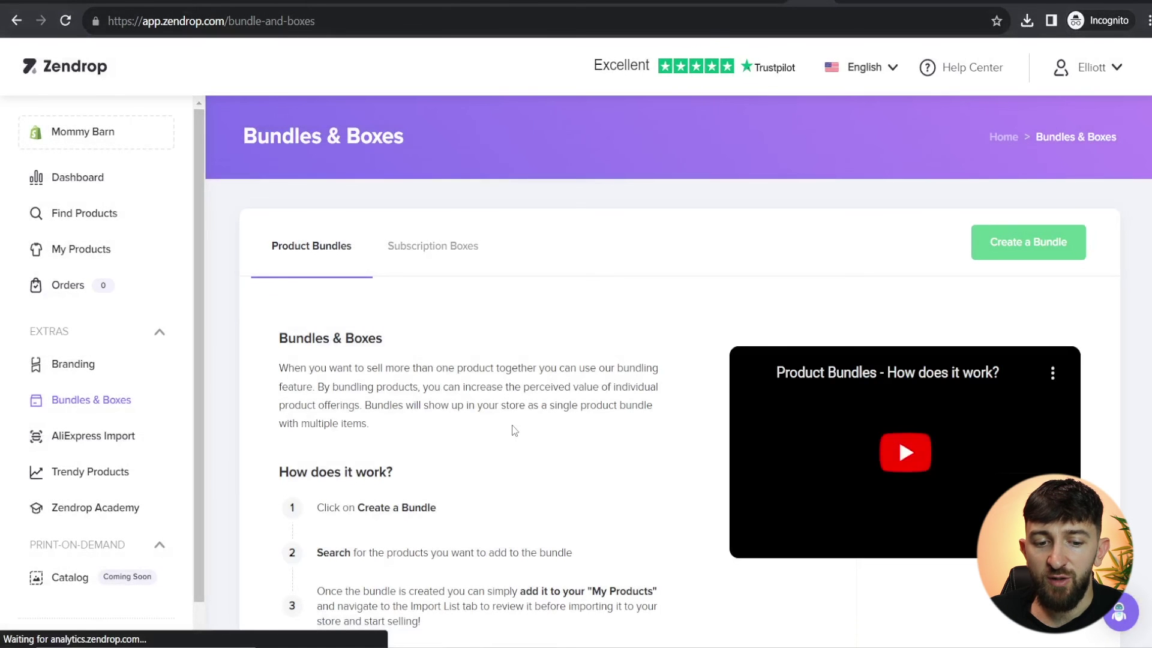
# Step: Start a new subscription box and name it "Bath Toy Subscription"
pyautogui.click(438, 259)
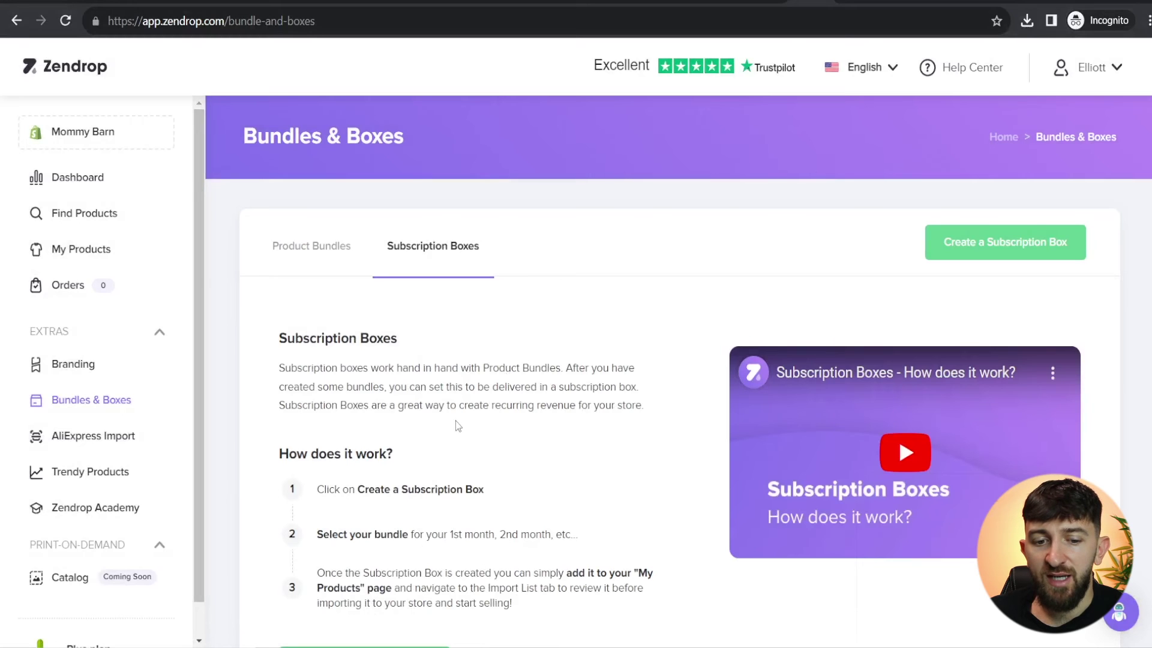
pyautogui.click(999, 252)
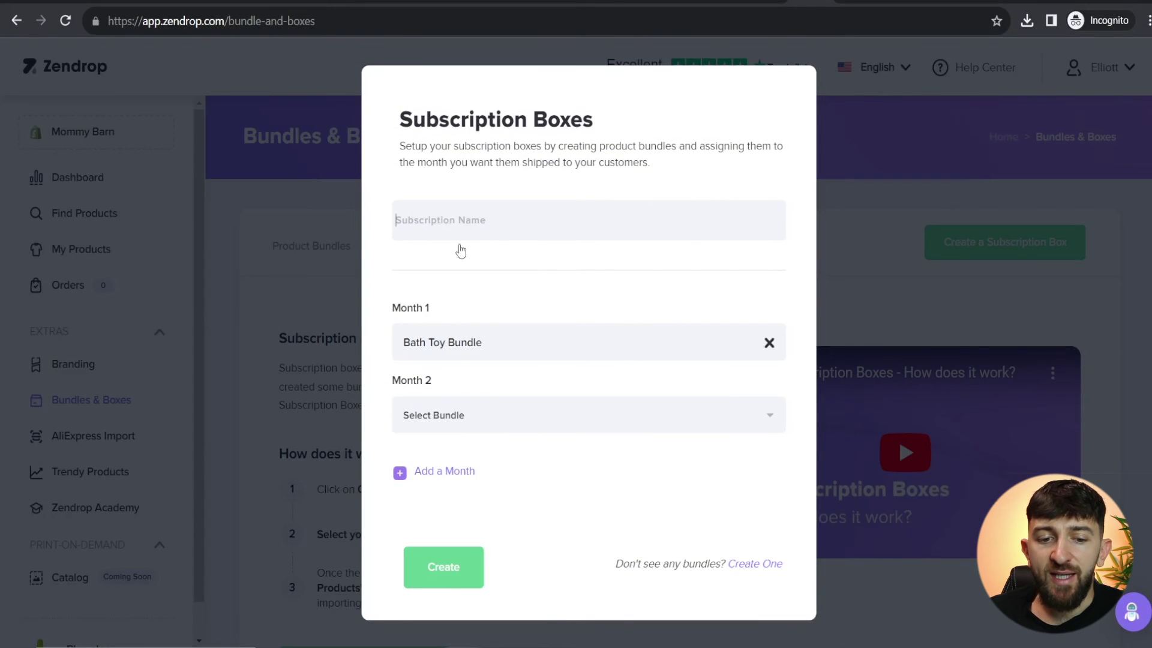
pyautogui.write('Bath Toy Subscription')
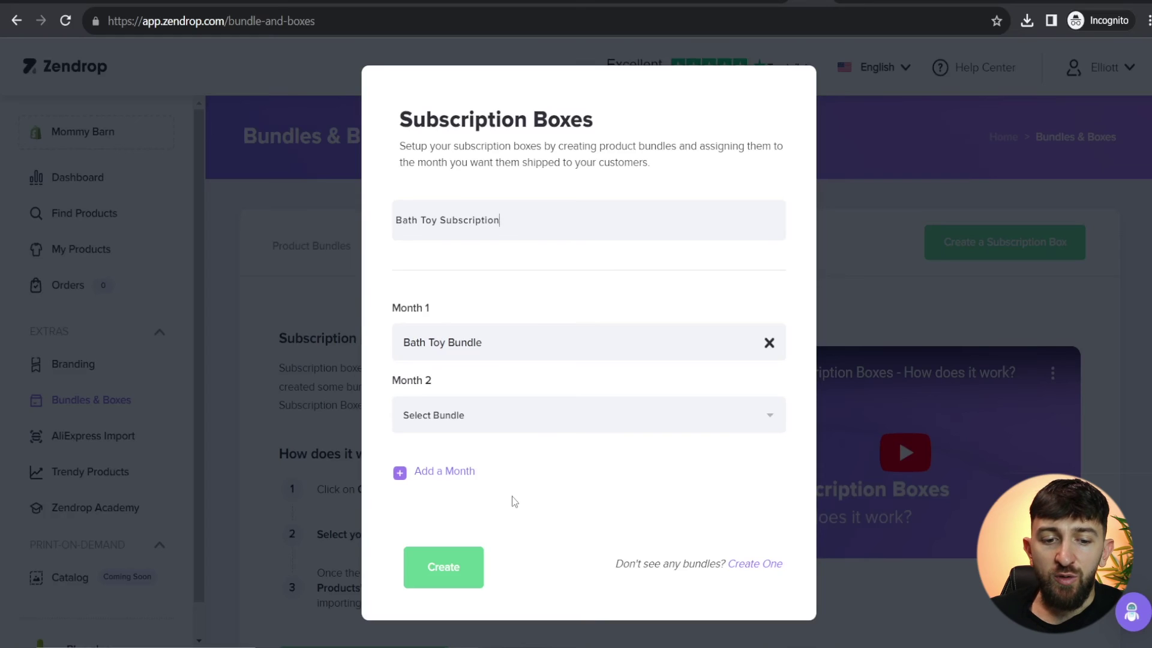
# Step: Assign the Bath Toy Bundle to both Month 1 and Month 2 of the subscription box
pyautogui.click(442, 338)
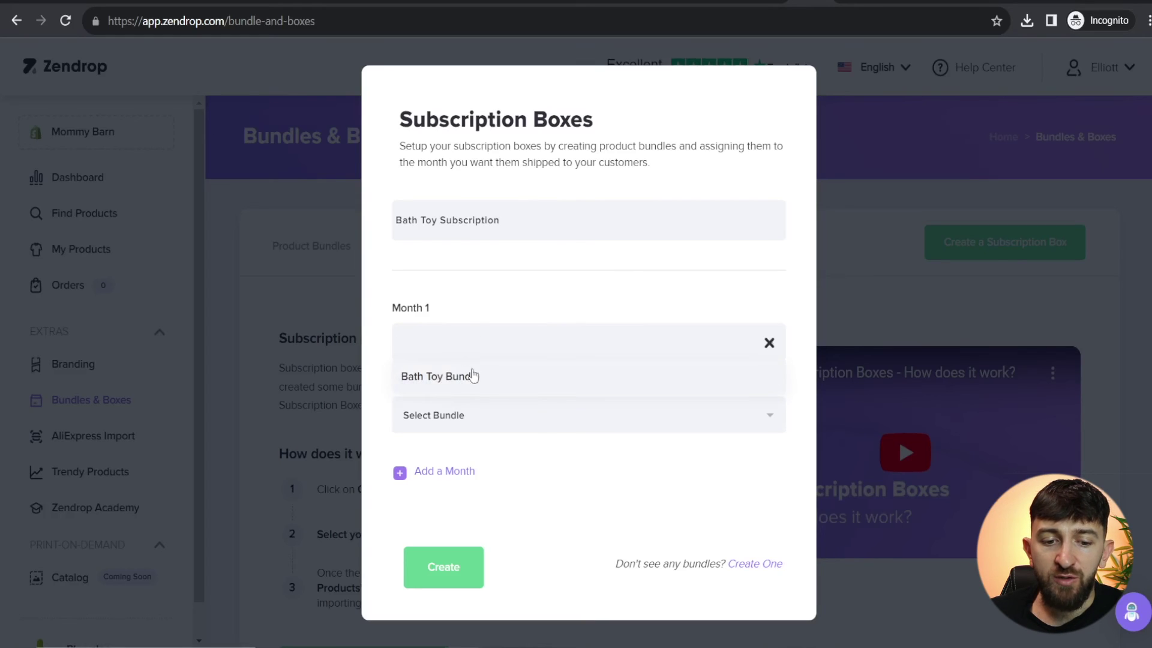
pyautogui.click(438, 422)
pyautogui.click(444, 451)
pyautogui.click(442, 389)
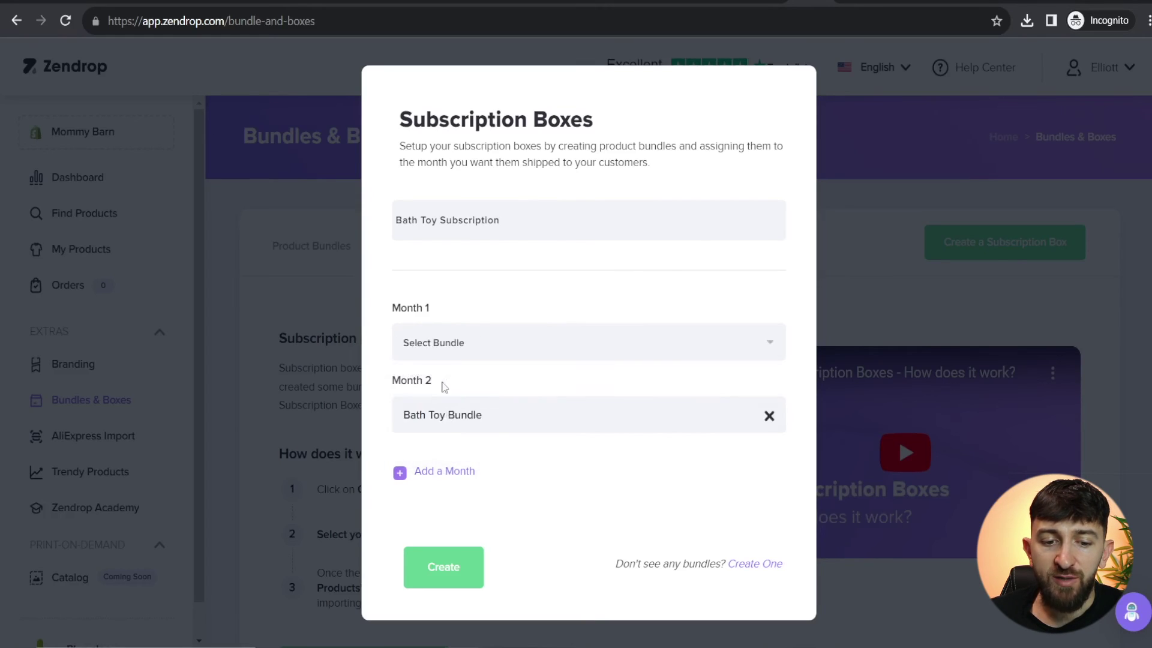
pyautogui.click(457, 359)
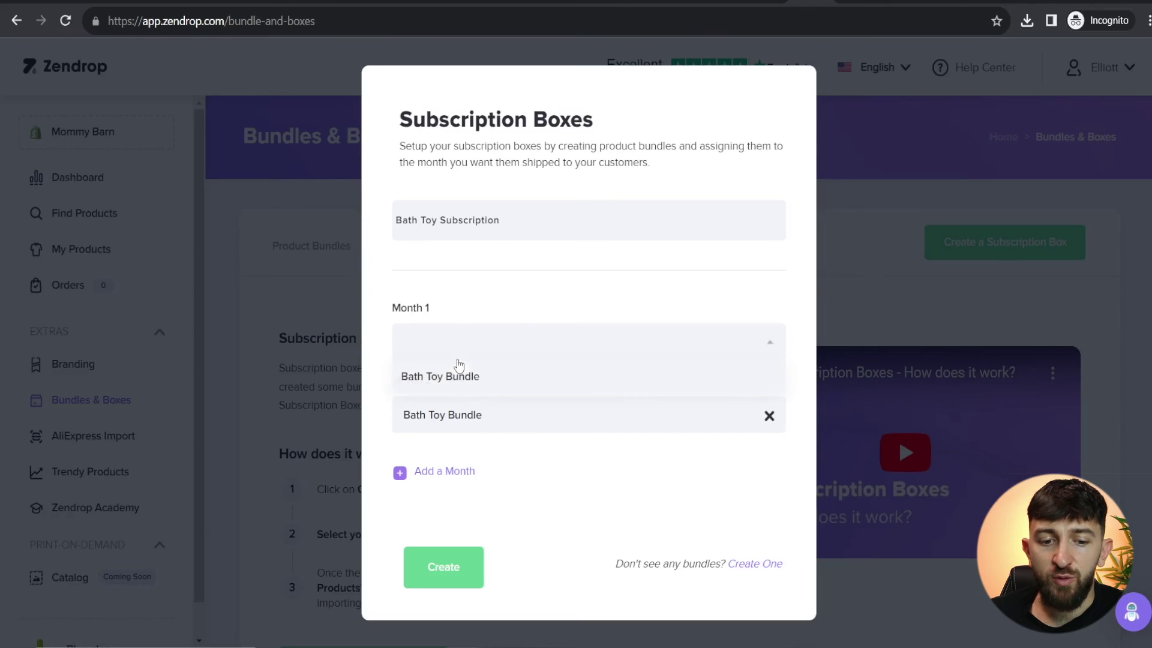
pyautogui.click(444, 387)
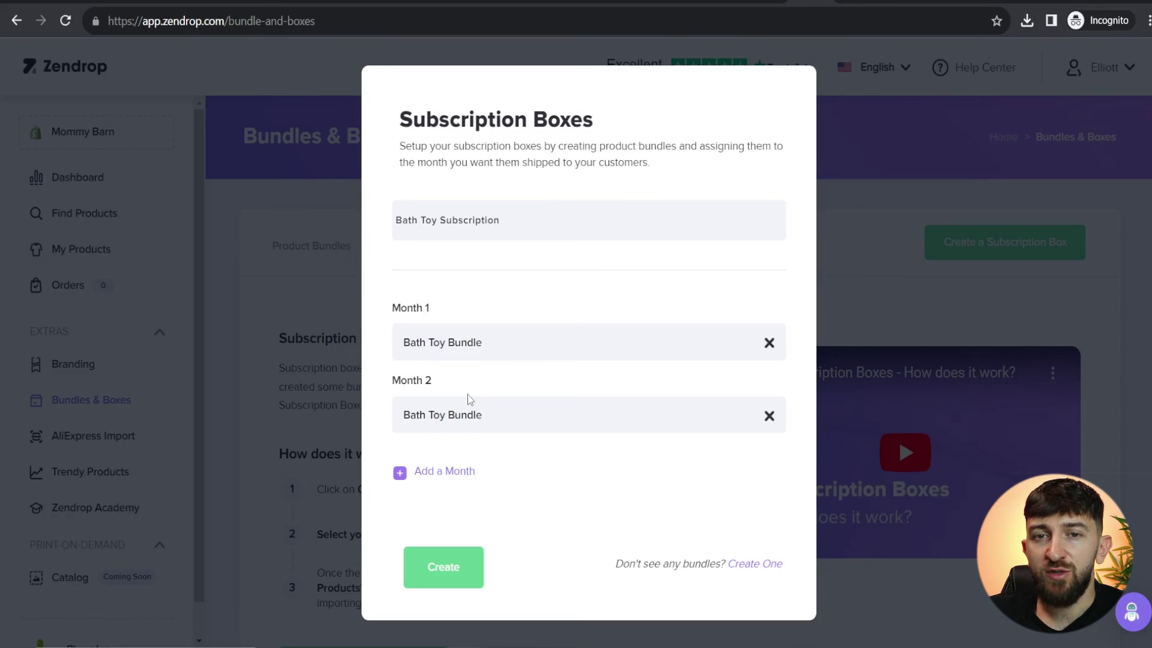
# Step: Add a third month to the subscription box and assign the Bath Toy Bundle to it
pyautogui.click(442, 471)
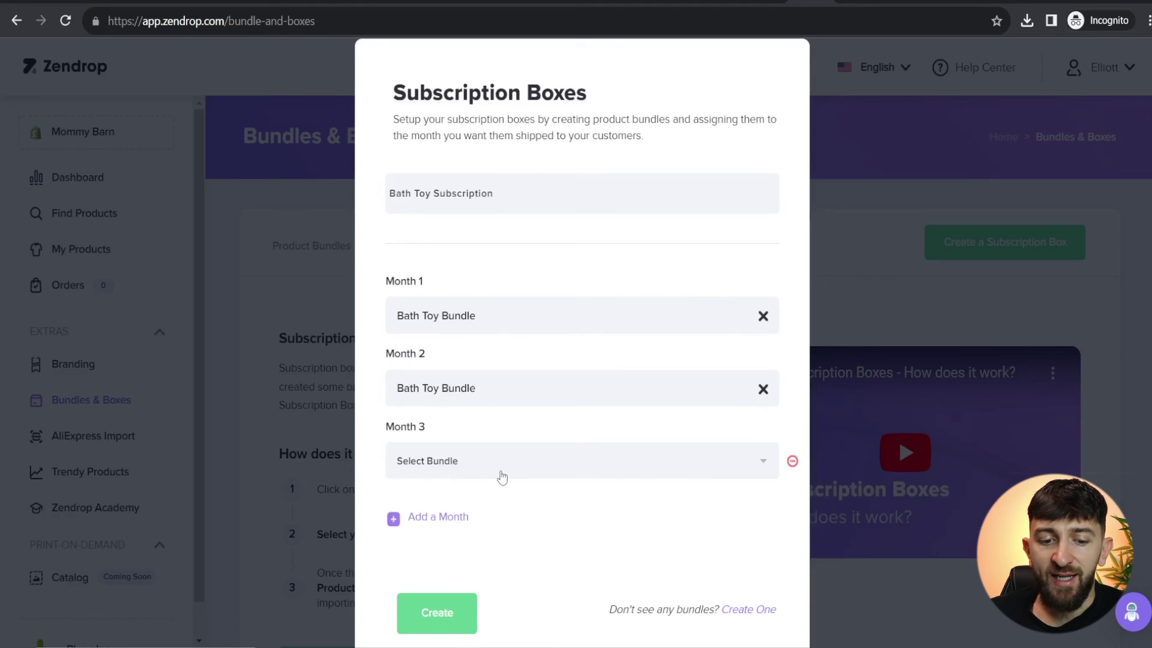
pyautogui.click(492, 471)
pyautogui.click(470, 495)
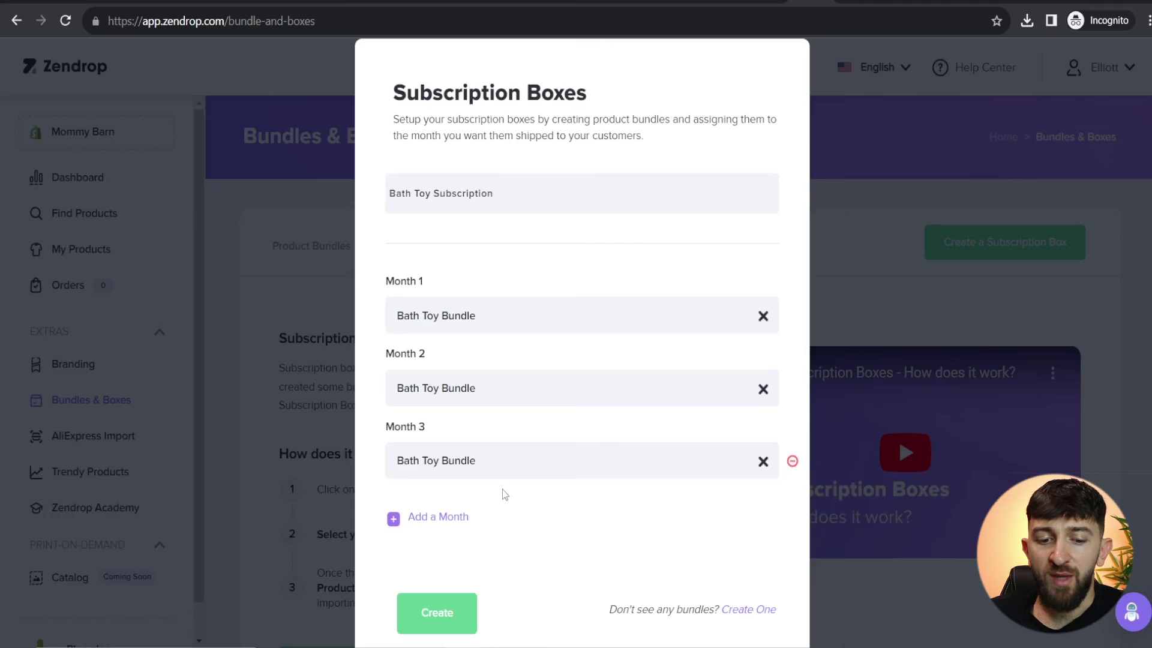
# Step: Create the Bath Toy Subscription box with its three configured months, and delete it from the subscription boxes
pyautogui.click(446, 618)
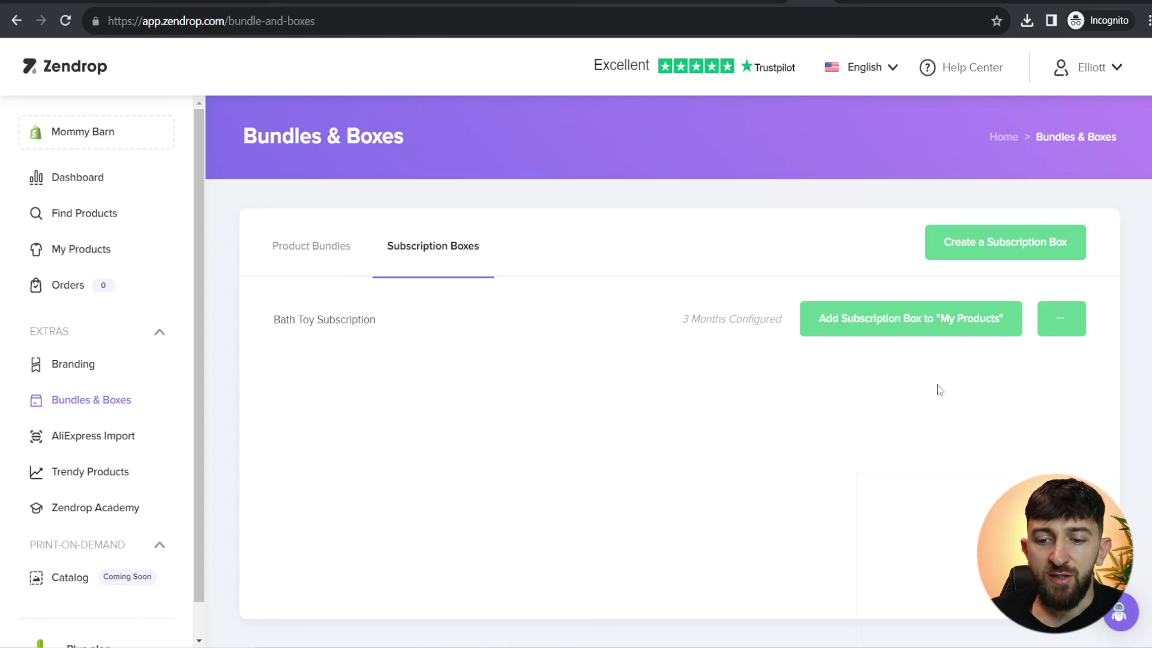
pyautogui.click(1066, 333)
pyautogui.click(1052, 451)
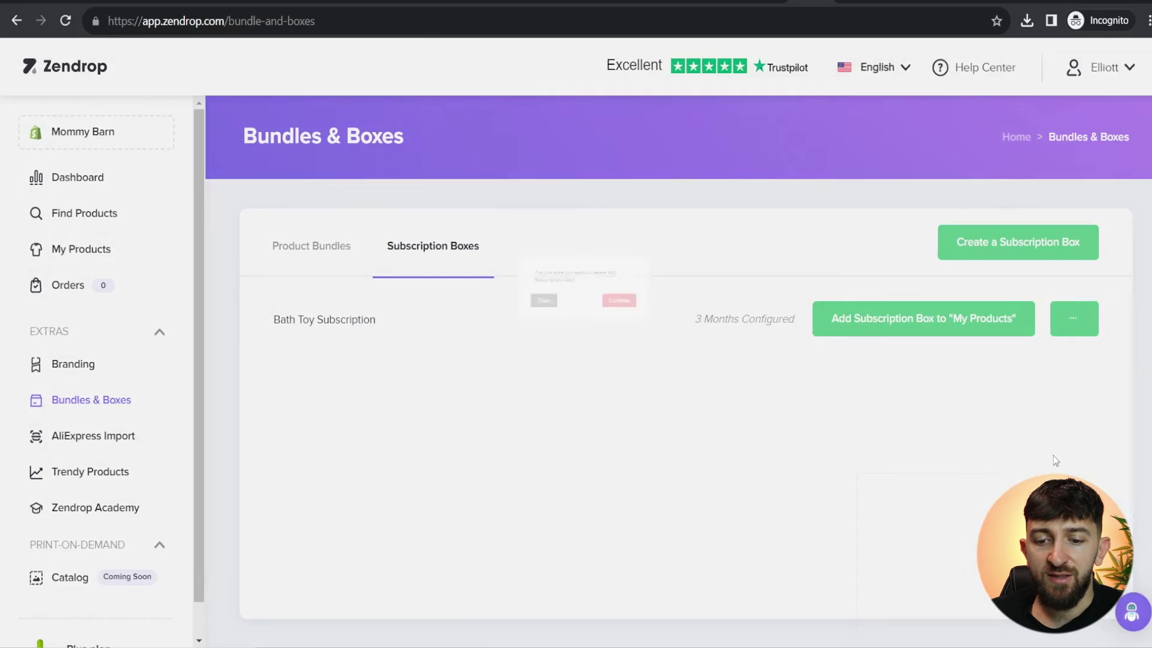
pyautogui.click(667, 241)
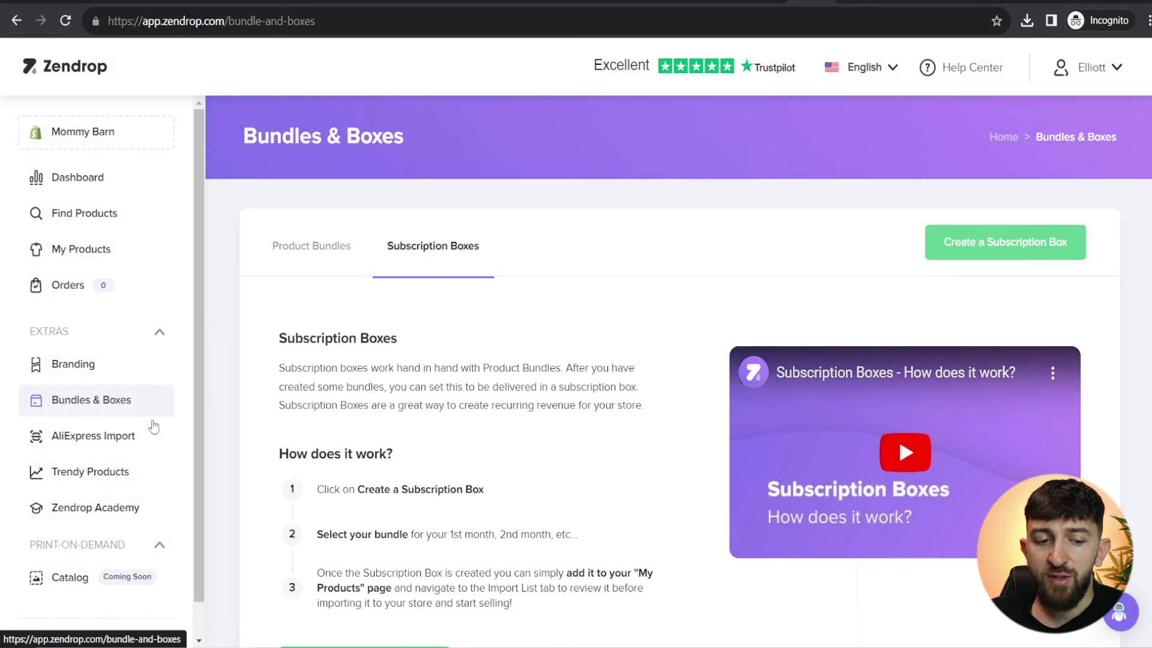
pyautogui.click(95, 444)
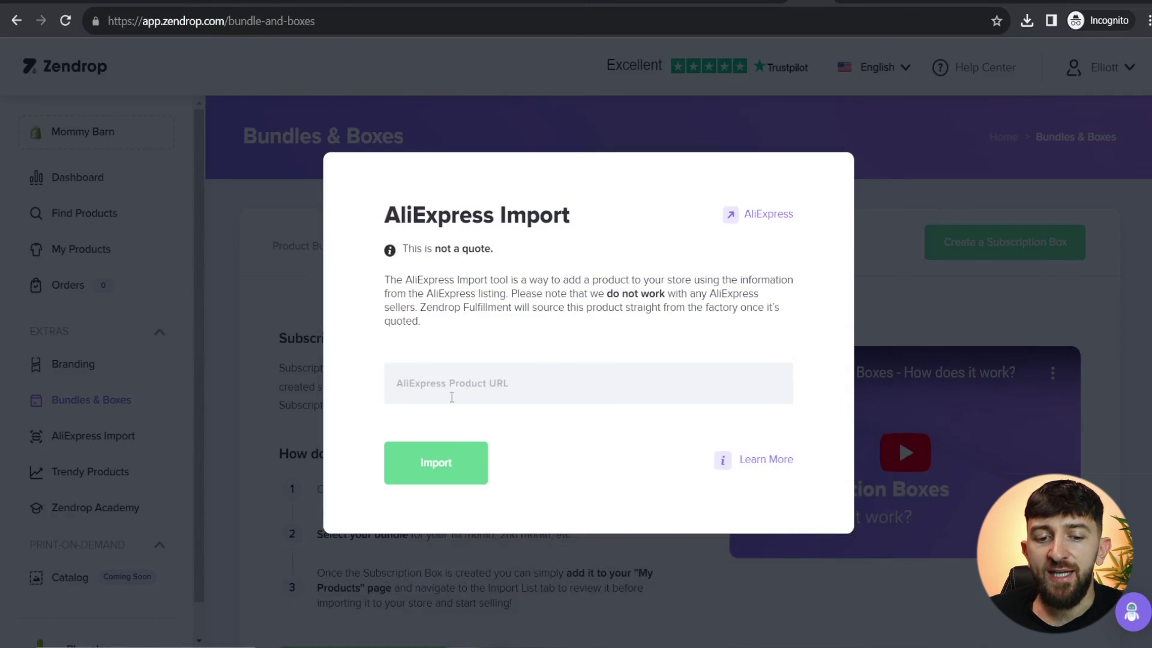
pyautogui.write('https://www.aliexpress.com/w/wholesale-toast-night-light.html')
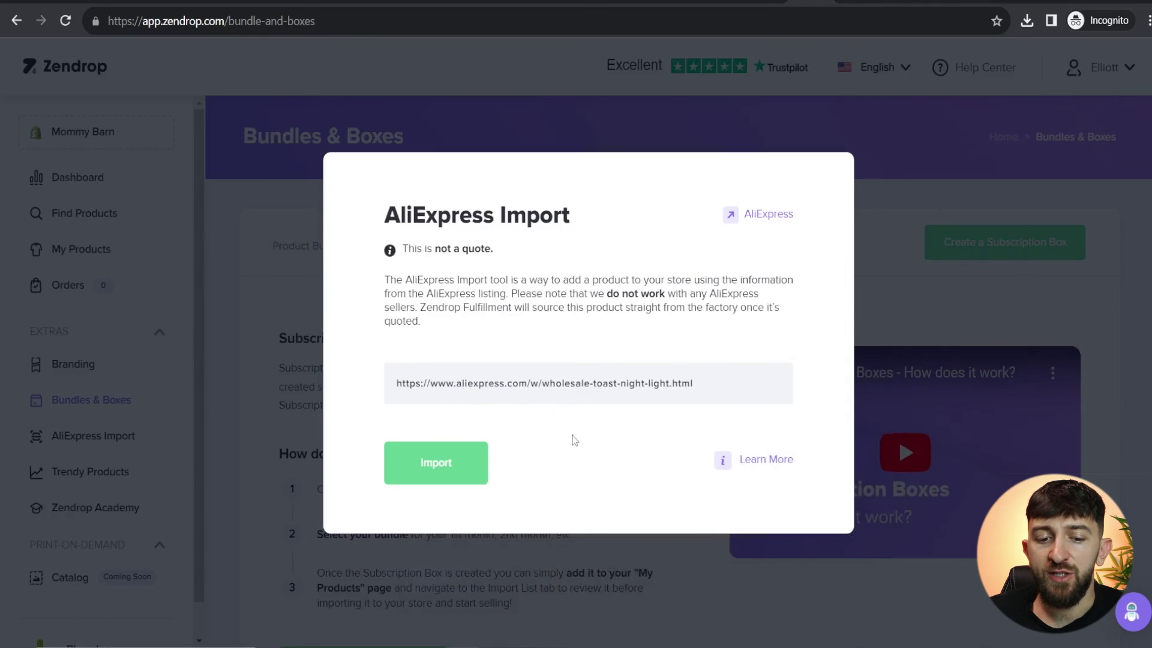
pyautogui.click(539, 392)
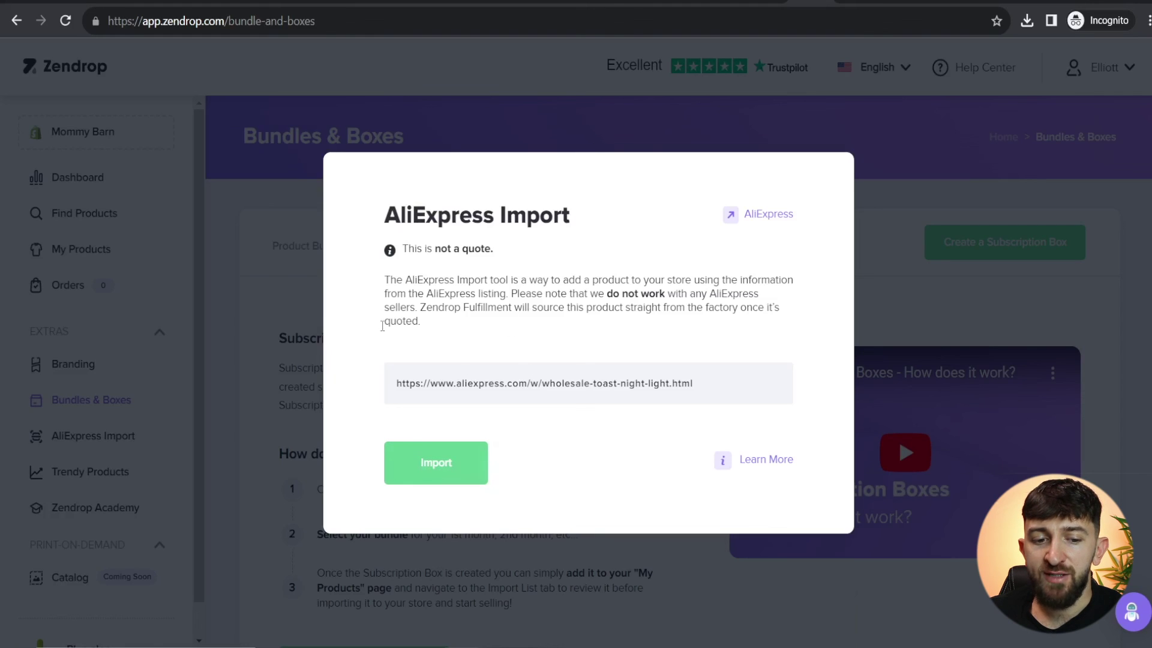
pyautogui.click(280, 367)
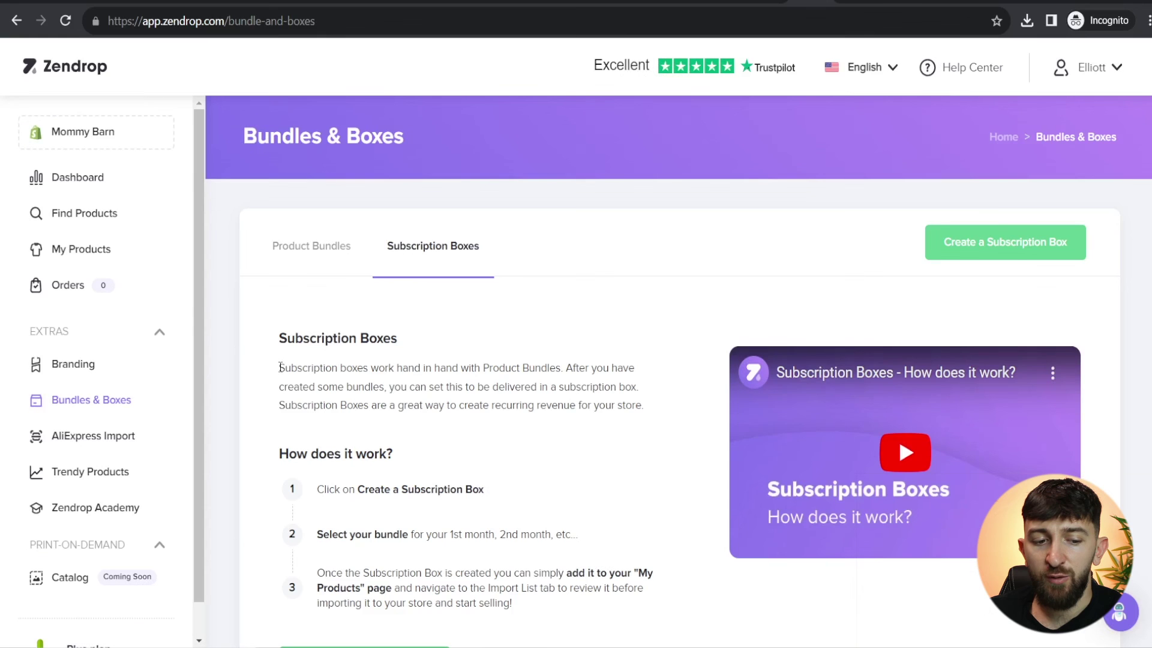
# Step: Browse the trendy products list and open the Magnetic Building Blocks product page
pyautogui.click(100, 485)
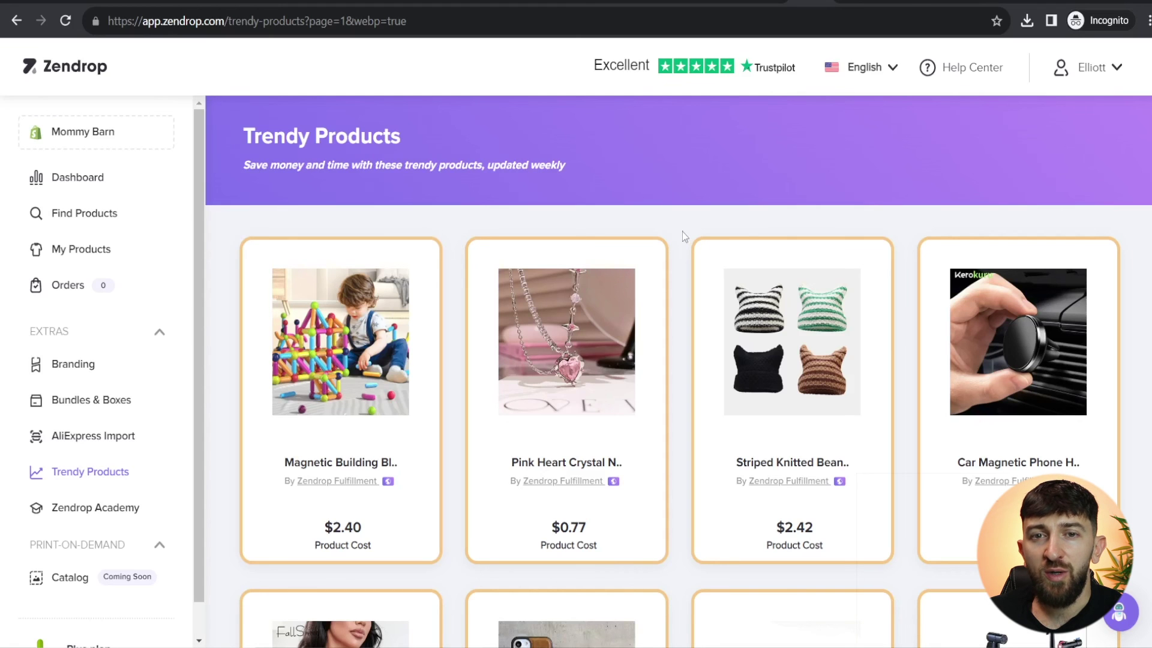
pyautogui.scroll(-5, 682, 234)
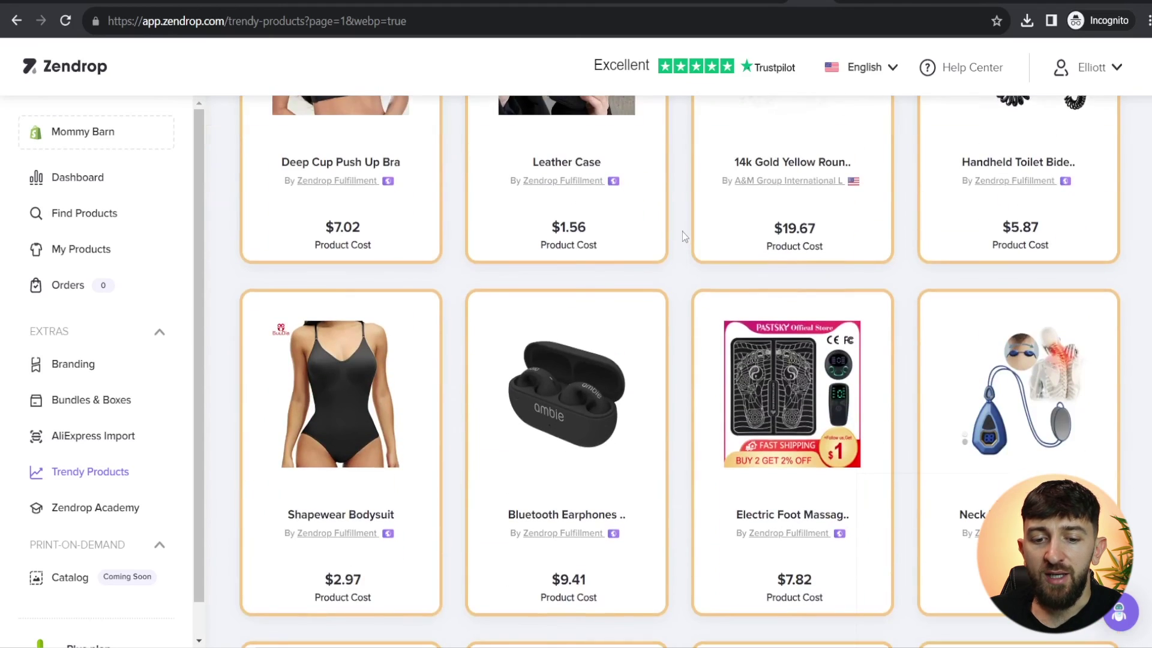
pyautogui.scroll(-4, 682, 232)
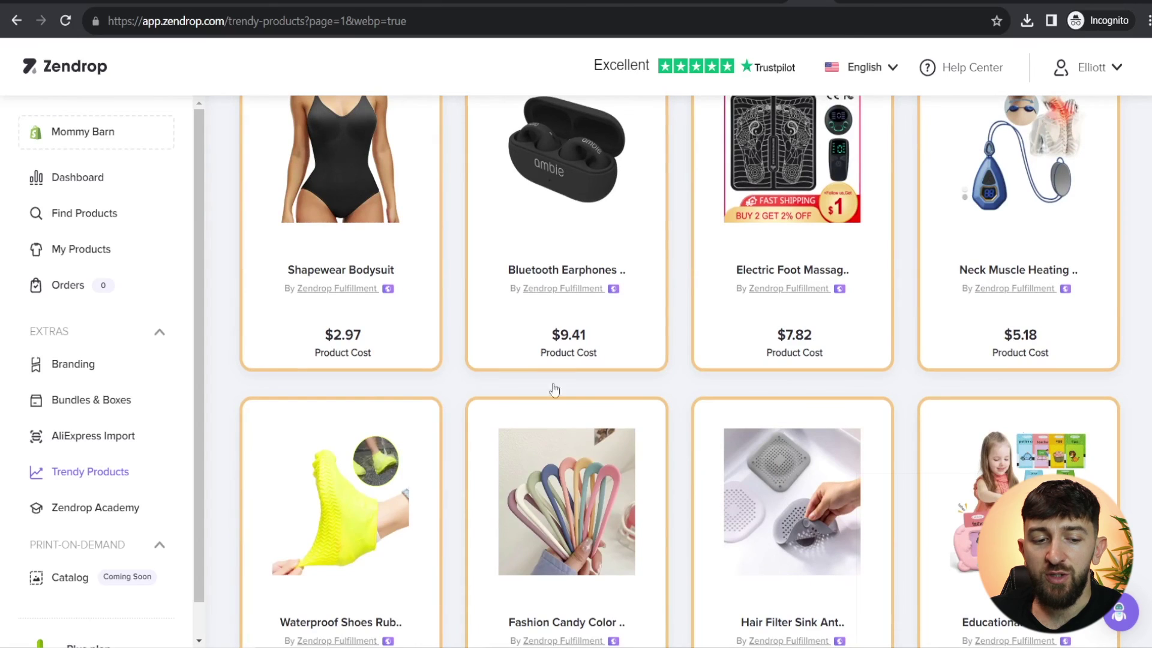
pyautogui.scroll(-5, 680, 329)
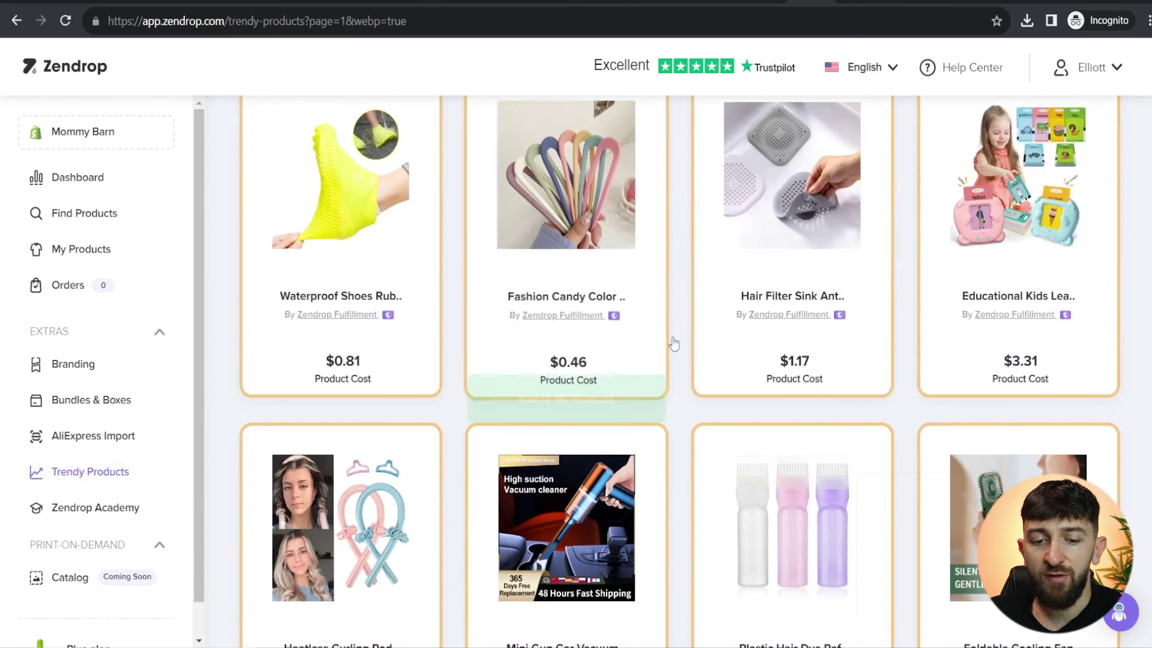
pyautogui.scroll(20, 682, 363)
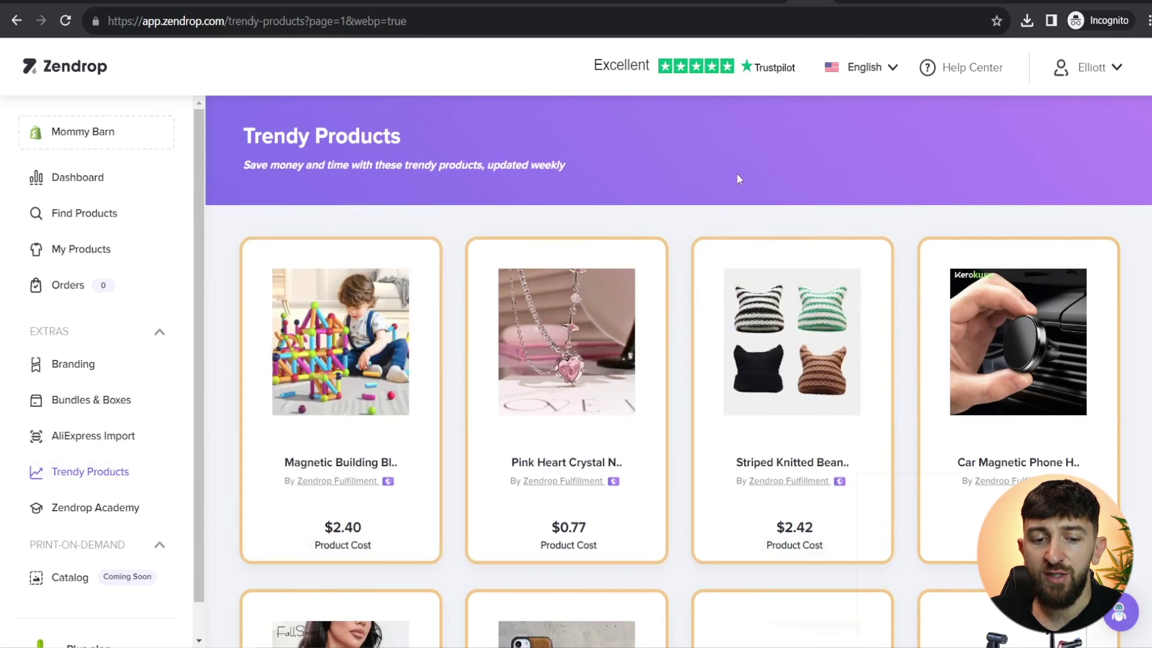
pyautogui.click(325, 363)
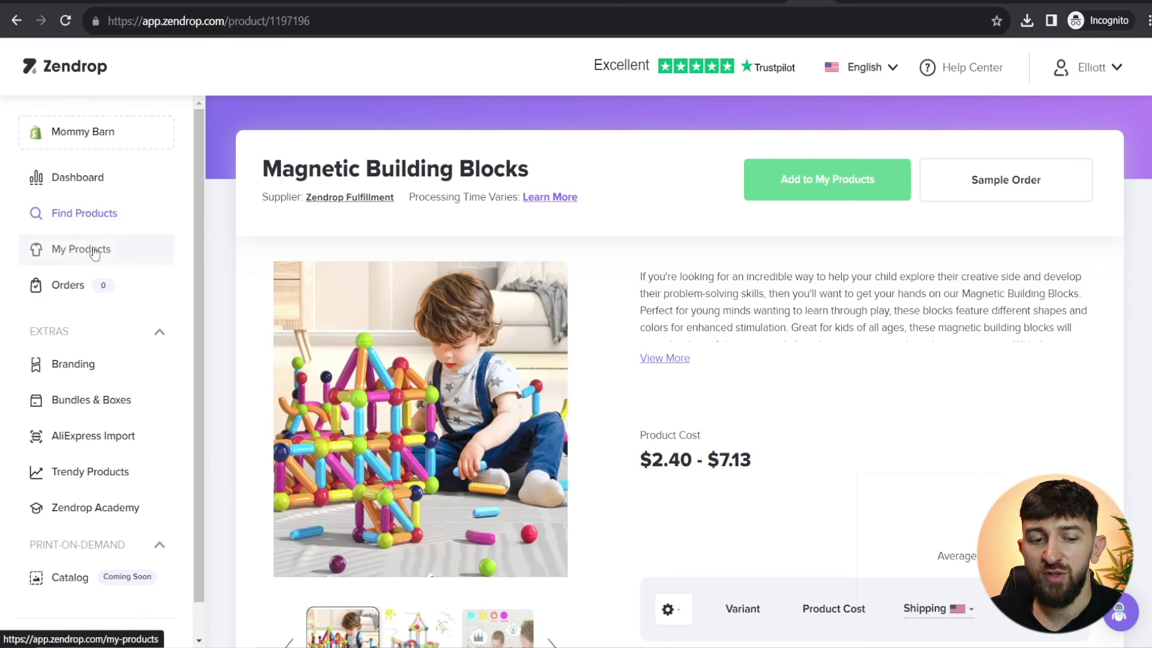
# Step: View the available courses in Zendrop Academy and return to the Magnetic Building Blocks product page
pyautogui.scroll(-1, 161, 369)
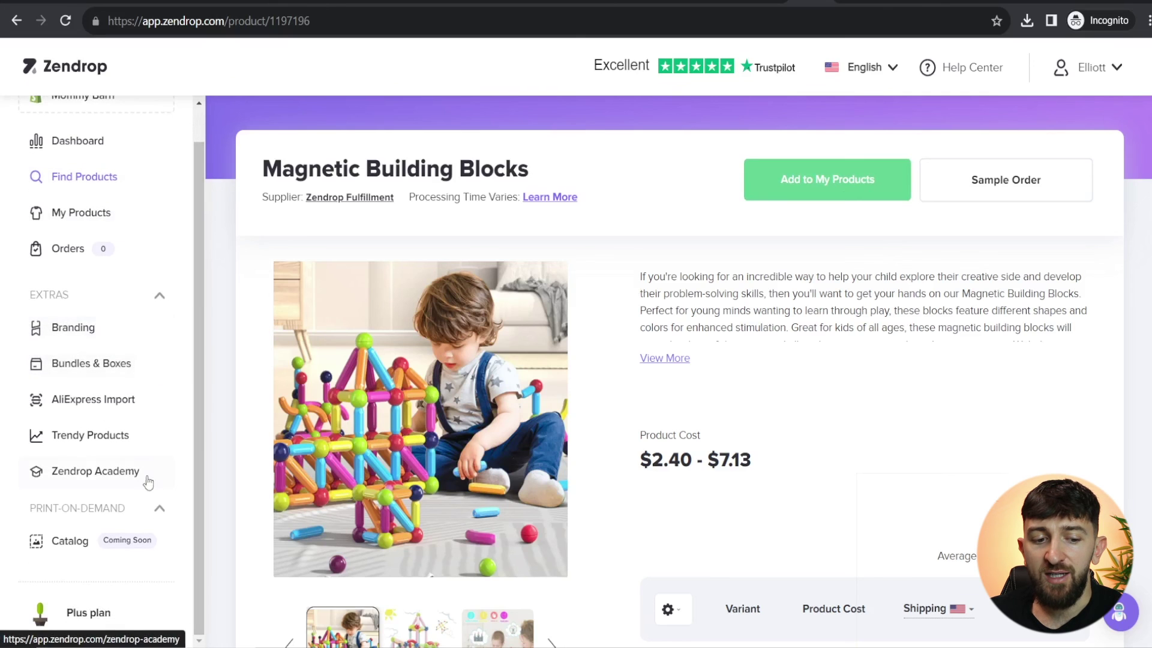
pyautogui.click(100, 473)
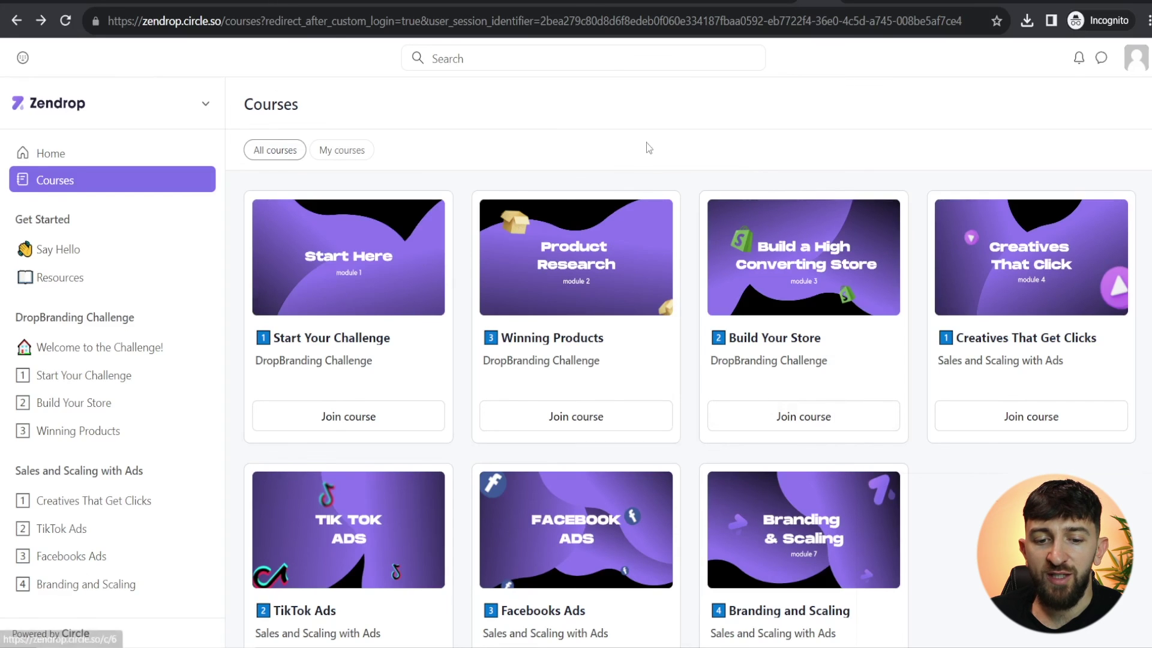
pyautogui.click(783, 2)
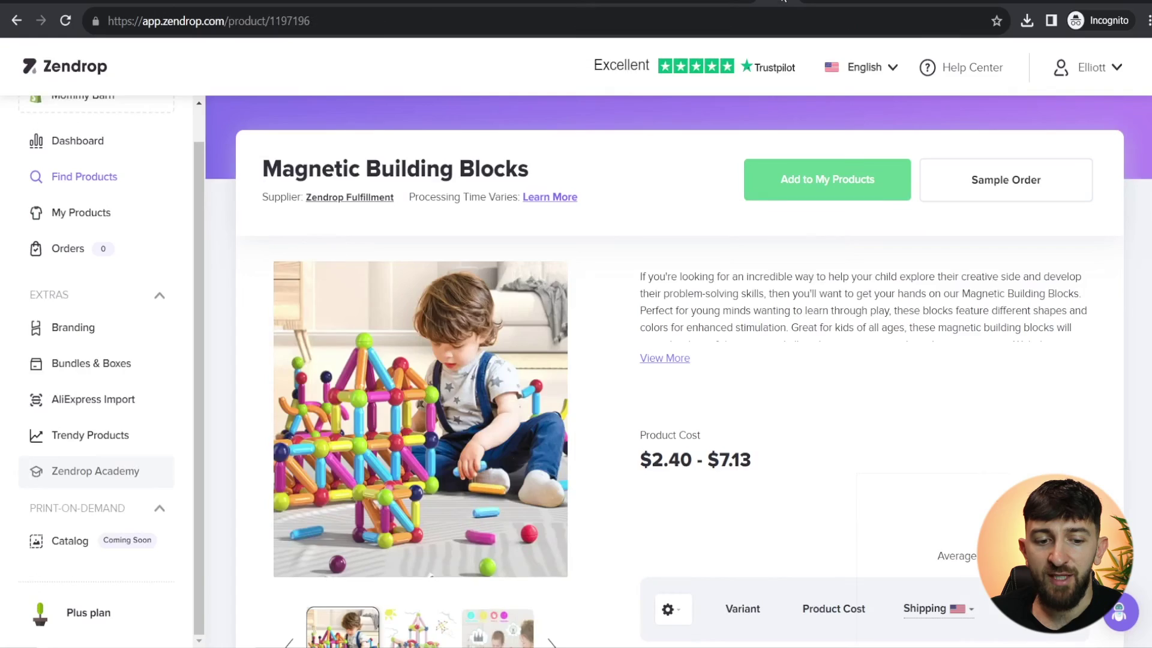